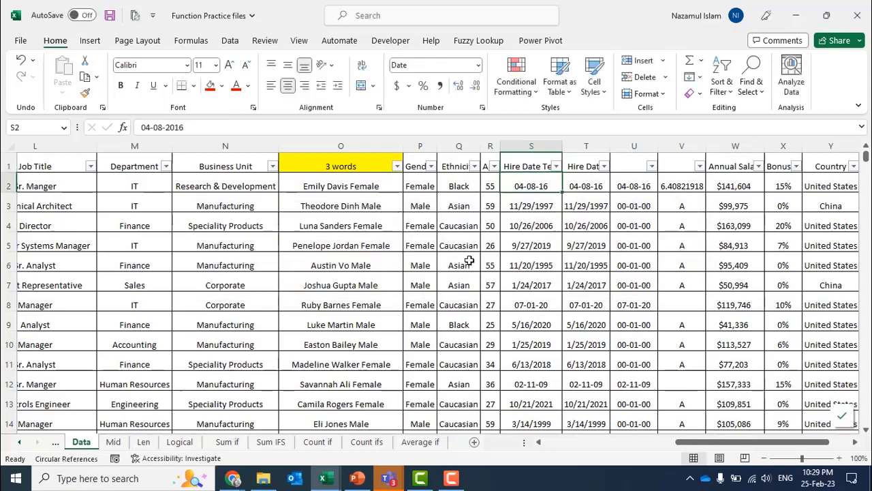
Step: Copy the date format of cell S2 onto cell S3 with Format Painter
{"action": "left_click", "coordinate": [538, 221]}
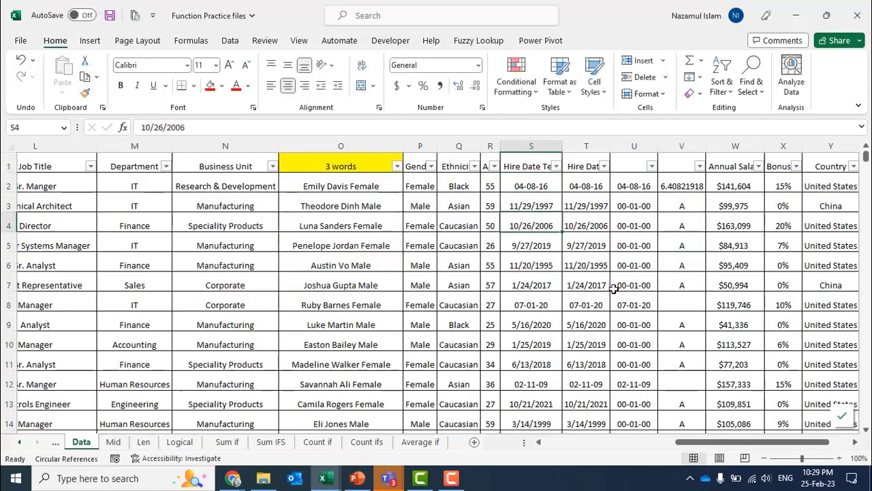
{"action": "left_click", "coordinate": [542, 189]}
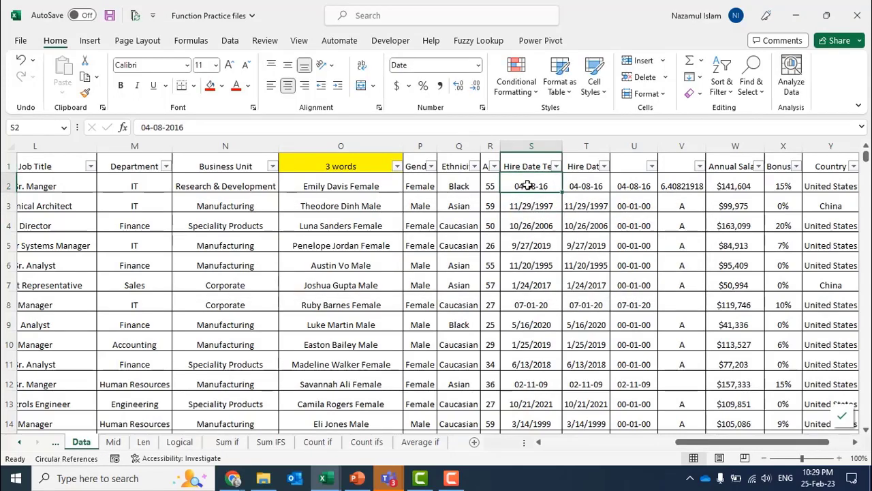
{"action": "left_click", "coordinate": [91, 93]}
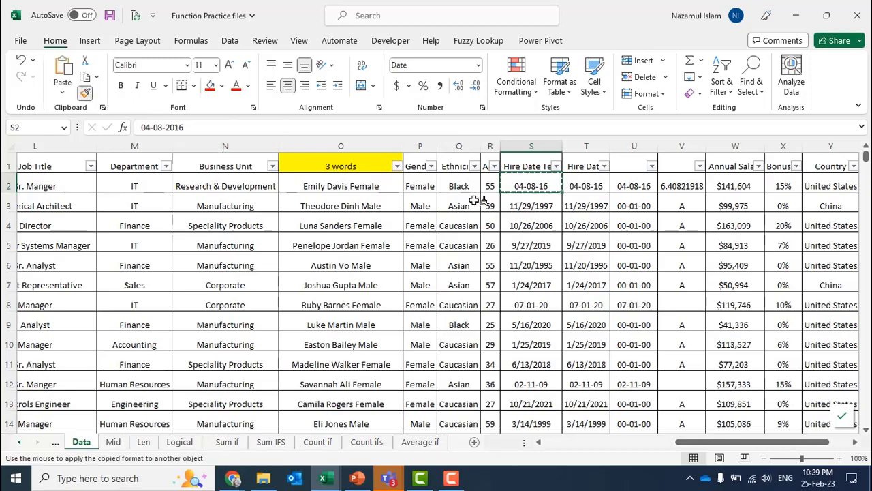
{"action": "left_click", "coordinate": [534, 200]}
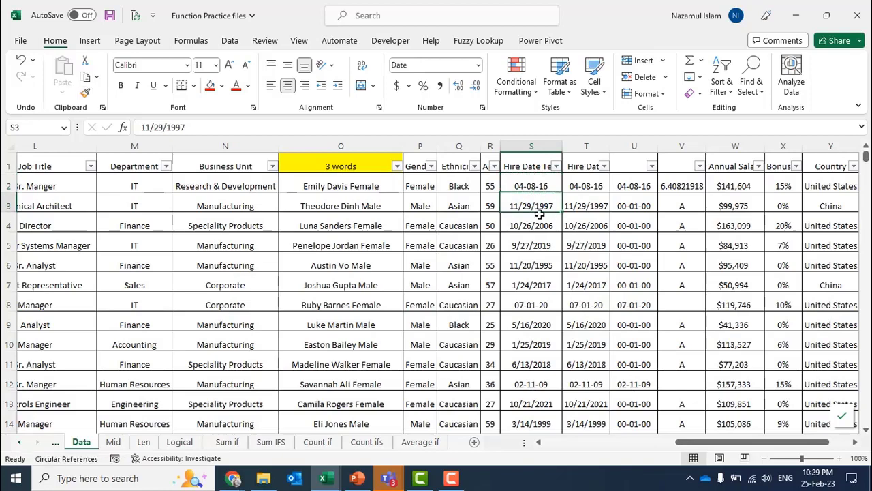
Step: Paint the date format of S2 over the range S3:S6 with Format Painter
{"action": "left_click", "coordinate": [534, 186]}
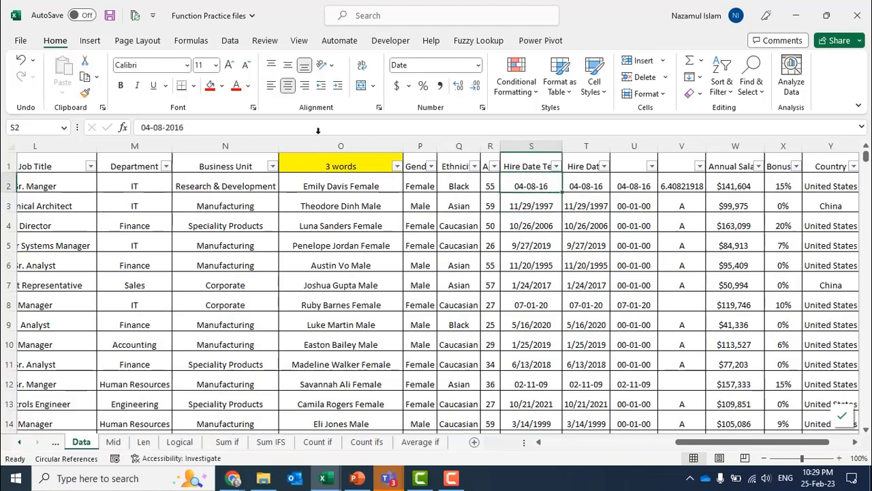
{"action": "left_click", "coordinate": [85, 92]}
{"action": "mouse_move", "coordinate": [534, 203]}
{"action": "left_mouse_down"}
{"action": "mouse_move", "coordinate": [539, 228]}
{"action": "mouse_move", "coordinate": [570, 259]}
{"action": "left_mouse_up"}
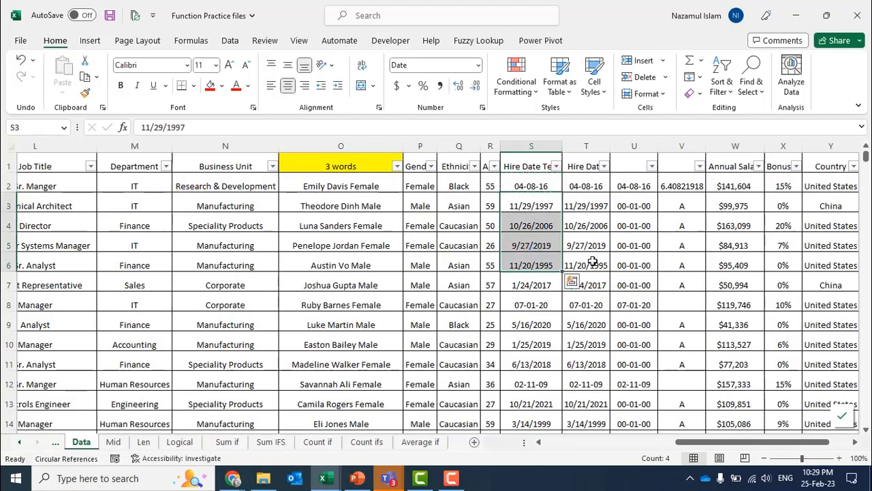
{"action": "left_click", "coordinate": [533, 182]}
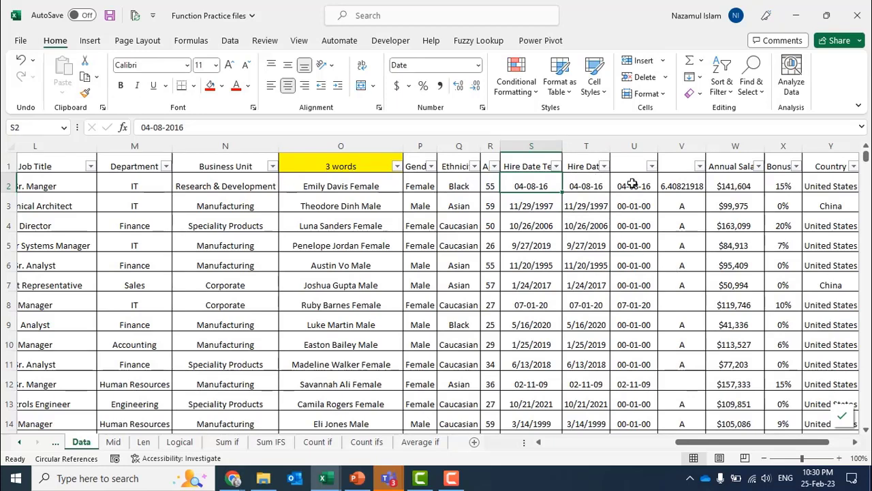
Step: Inspect the filter list of the Hire Date column and review the date values in the rows below
{"action": "left_click", "coordinate": [604, 167]}
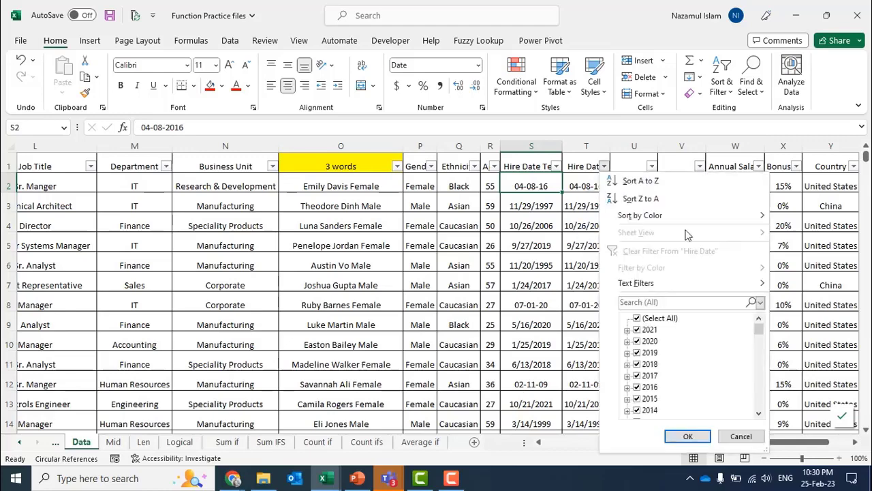
{"action": "left_click", "coordinate": [529, 246]}
{"action": "scroll", "coordinate": [680, 310], "scroll_direction": "down", "scroll_amount": 5}
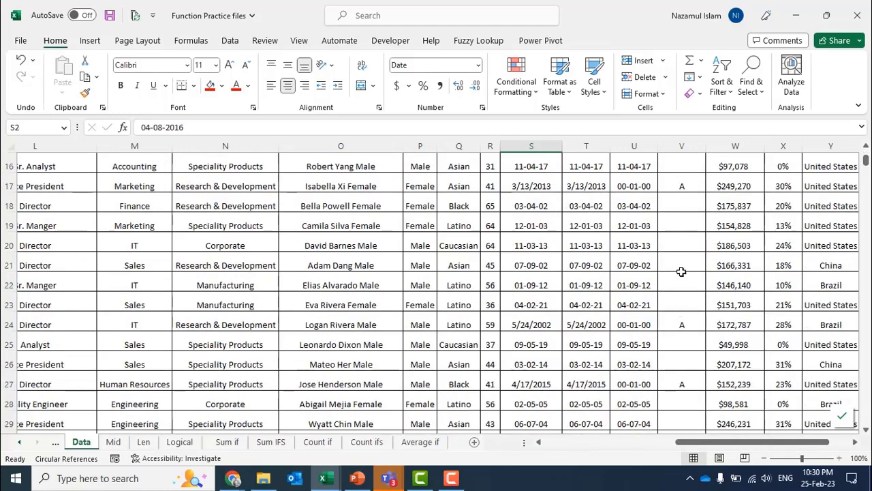
{"action": "scroll", "coordinate": [681, 246], "scroll_direction": "down", "scroll_amount": 4}
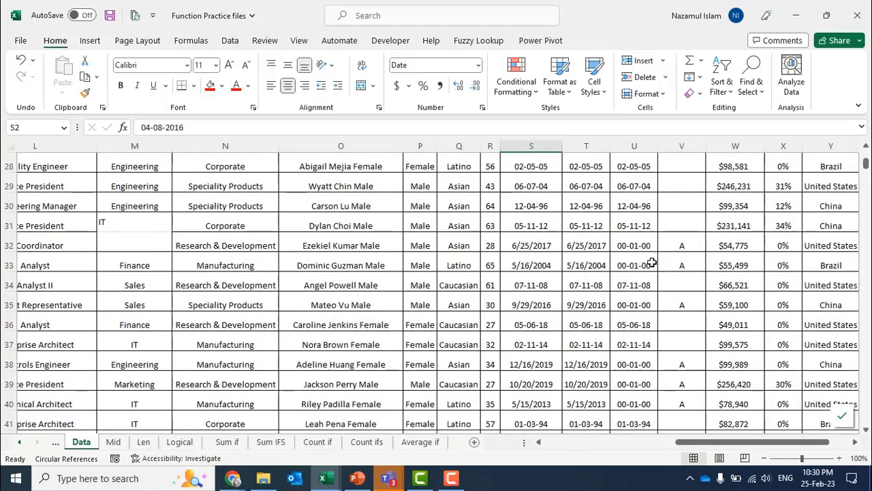
{"action": "scroll", "coordinate": [646, 260], "scroll_direction": "up", "scroll_amount": 9}
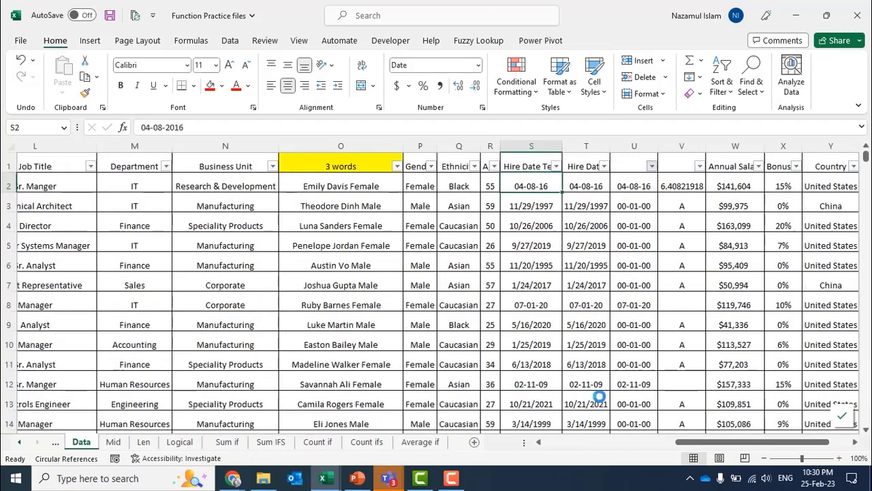
Step: Filter column U to show only the entries from the year 1900
{"action": "left_click", "coordinate": [652, 168]}
{"action": "left_click", "coordinate": [685, 319]}
{"action": "scroll", "coordinate": [688, 341], "scroll_direction": "down", "scroll_amount": 6}
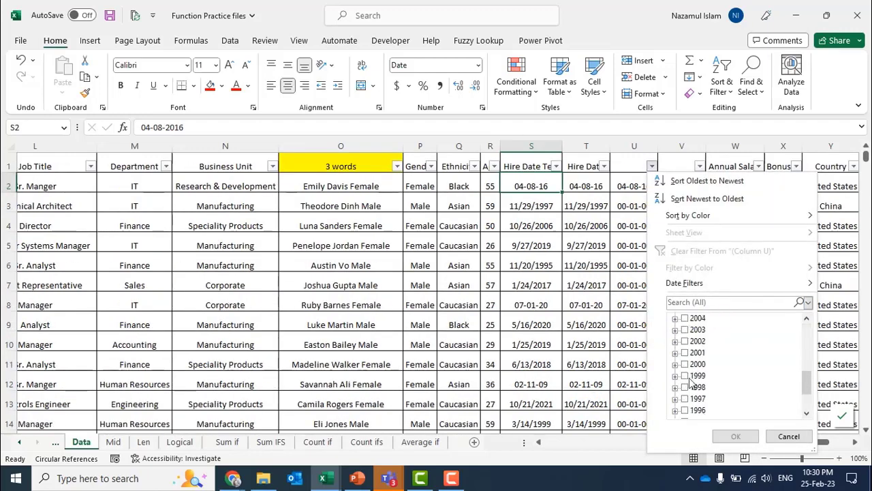
{"action": "scroll", "coordinate": [686, 409], "scroll_direction": "down", "scroll_amount": 2}
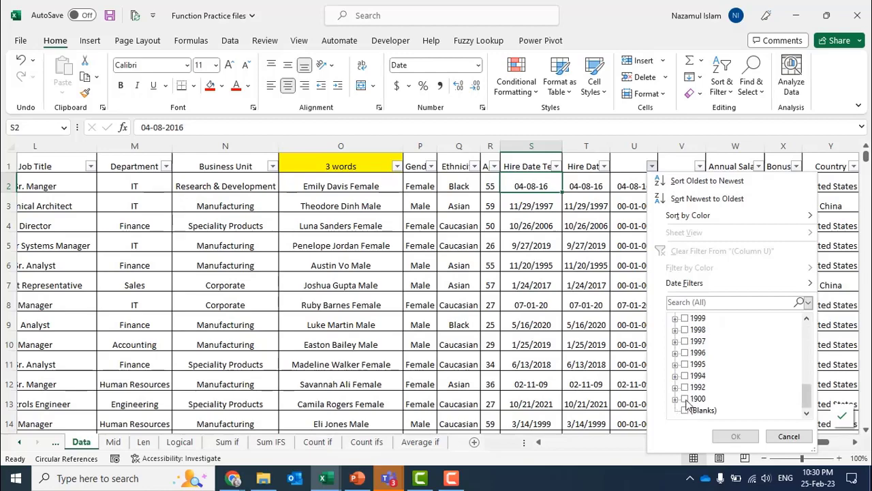
{"action": "left_click", "coordinate": [686, 400]}
{"action": "left_click", "coordinate": [736, 436]}
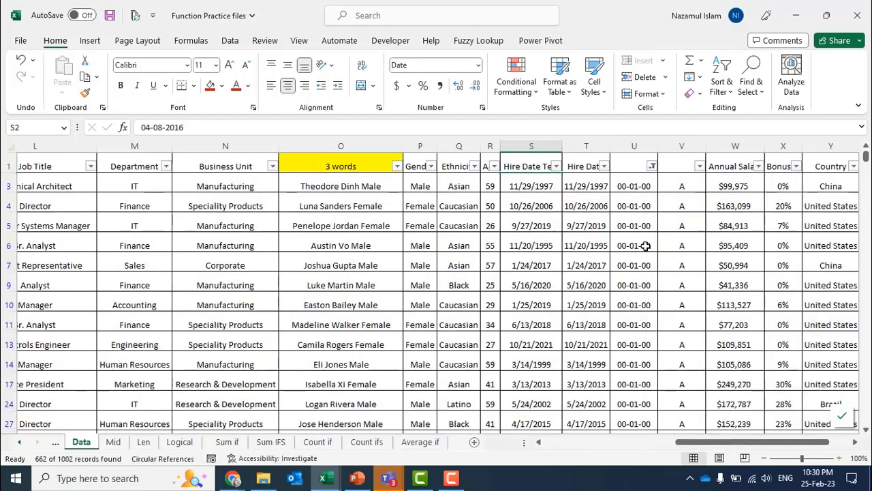
Step: Examine the filtered rows in columns T to V, including the formula in U46 and the contents of V46
{"action": "scroll", "coordinate": [682, 256], "scroll_direction": "down", "scroll_amount": 5}
{"action": "scroll", "coordinate": [682, 257], "scroll_direction": "down", "scroll_amount": 1}
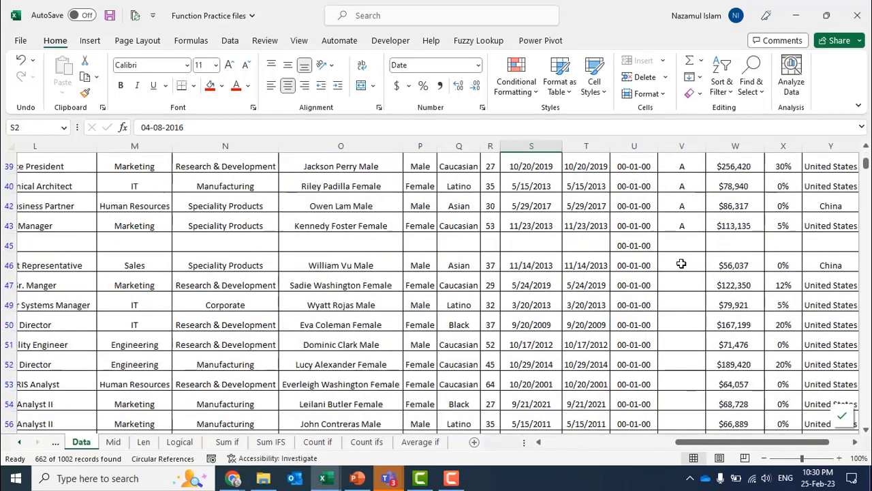
{"action": "left_click", "coordinate": [634, 267]}
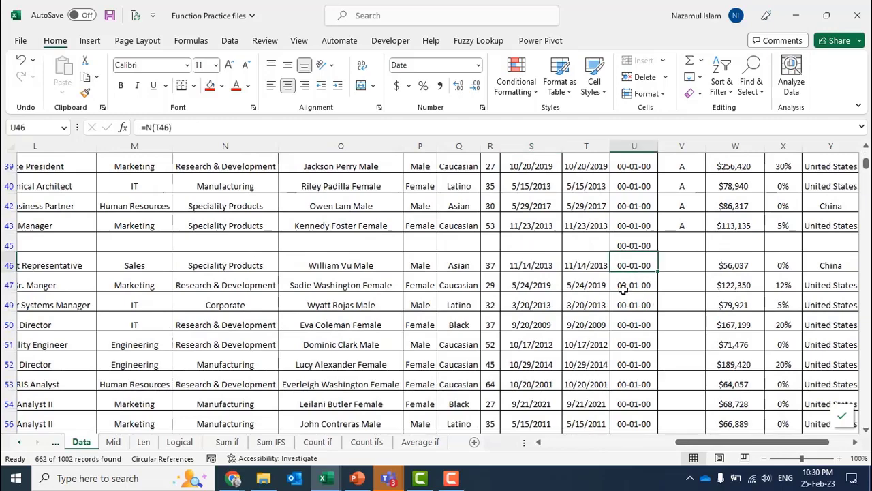
{"action": "left_click", "coordinate": [681, 266]}
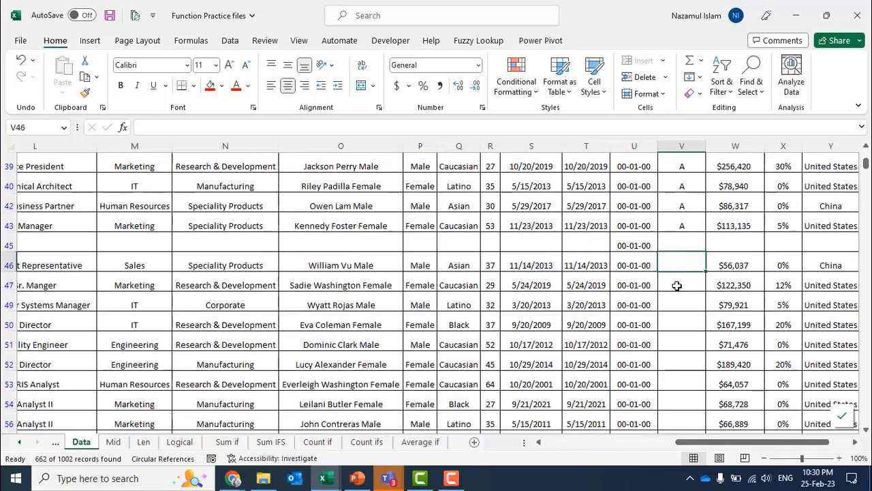
{"action": "scroll", "coordinate": [676, 300], "scroll_direction": "down", "scroll_amount": 12}
{"action": "scroll", "coordinate": [677, 303], "scroll_direction": "down", "scroll_amount": 3}
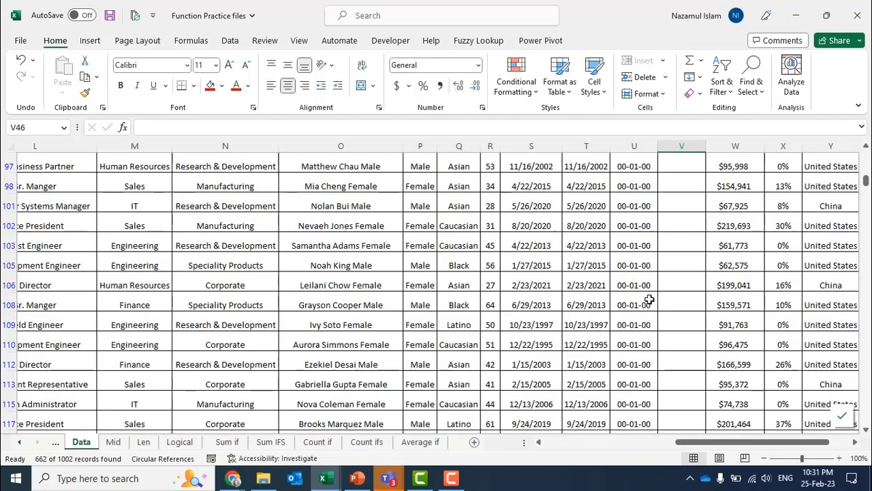
{"action": "scroll", "coordinate": [649, 299], "scroll_direction": "up", "scroll_amount": 10}
{"action": "scroll", "coordinate": [649, 300], "scroll_direction": "up", "scroll_amount": 10}
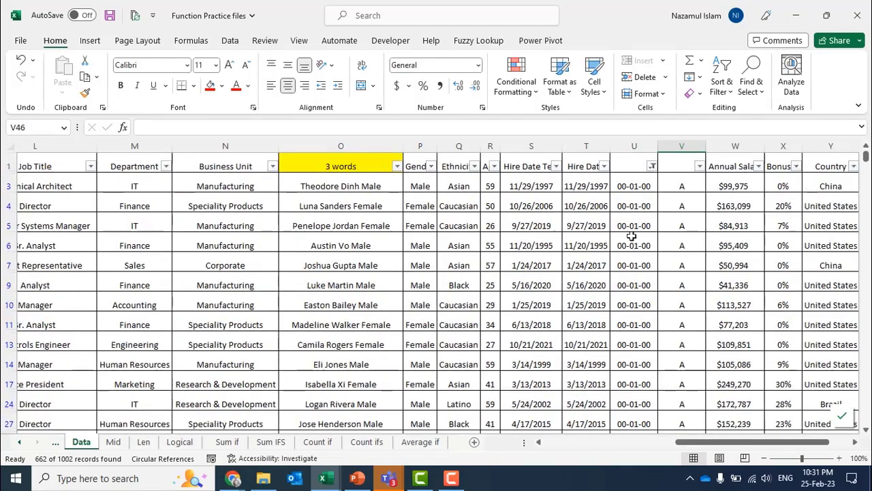
{"action": "scroll", "coordinate": [618, 293], "scroll_direction": "down", "scroll_amount": 2}
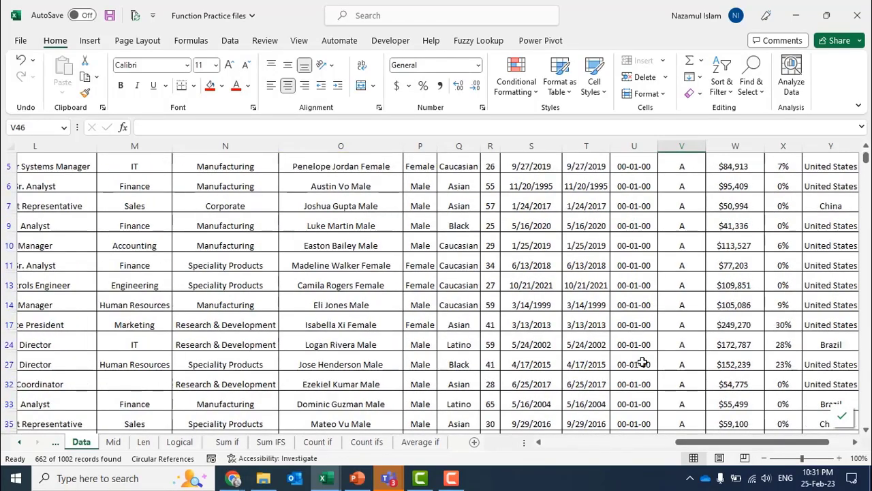
{"action": "scroll", "coordinate": [617, 294], "scroll_direction": "up", "scroll_amount": 2}
Step: Set the number format of cell U3 to General
{"action": "left_click", "coordinate": [640, 187]}
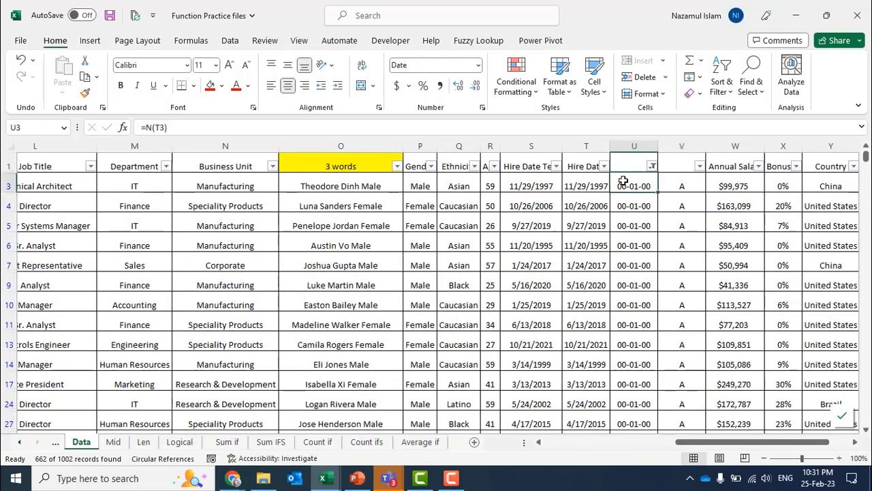
{"action": "left_click", "coordinate": [478, 65]}
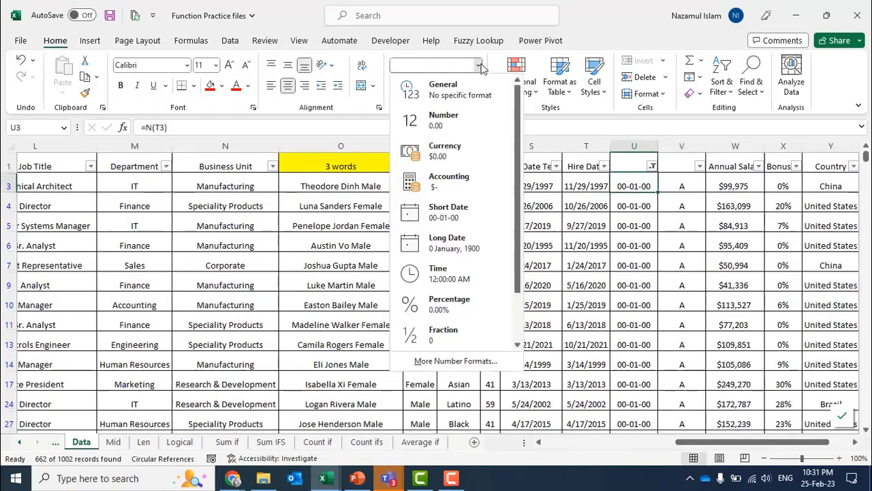
{"action": "left_click", "coordinate": [446, 87]}
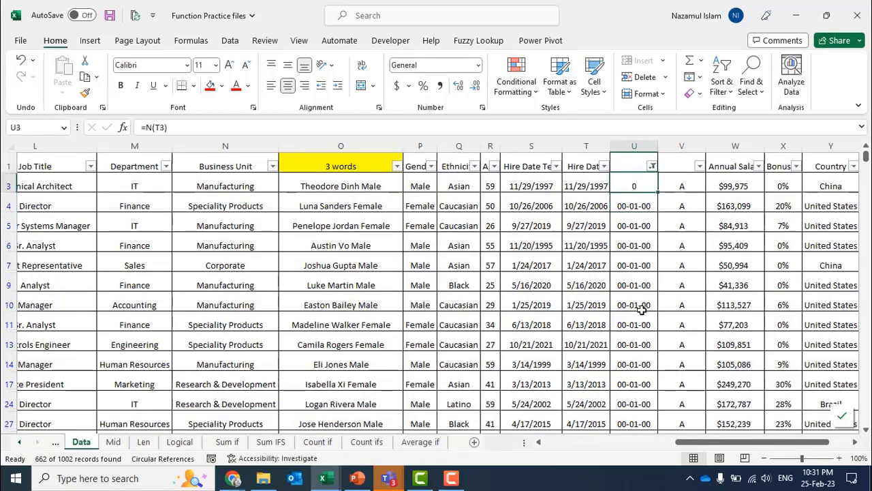
Step: Clear the filter from column U
{"action": "scroll", "coordinate": [641, 308], "scroll_direction": "down", "scroll_amount": 1}
{"action": "scroll", "coordinate": [642, 307], "scroll_direction": "up", "scroll_amount": 1}
{"action": "left_click", "coordinate": [652, 166]}
{"action": "left_click", "coordinate": [682, 254]}
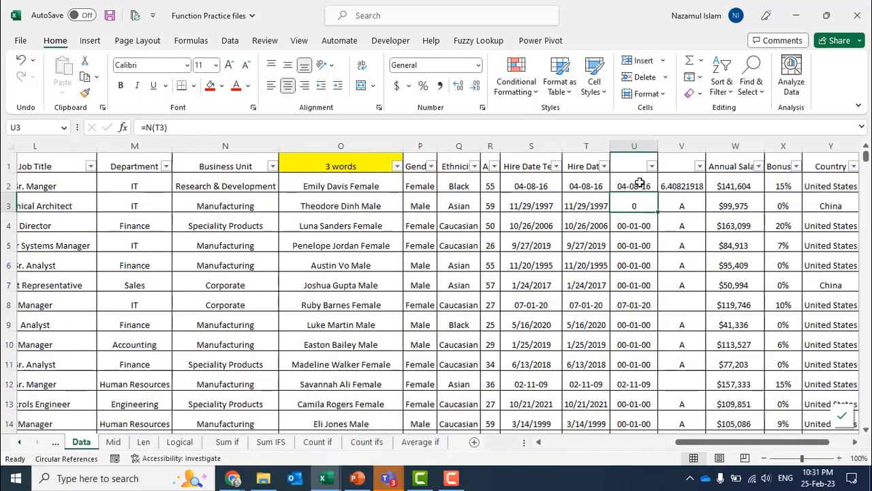
Step: Set the number format of cell U2 to General
{"action": "left_click", "coordinate": [637, 184]}
{"action": "left_click", "coordinate": [478, 65]}
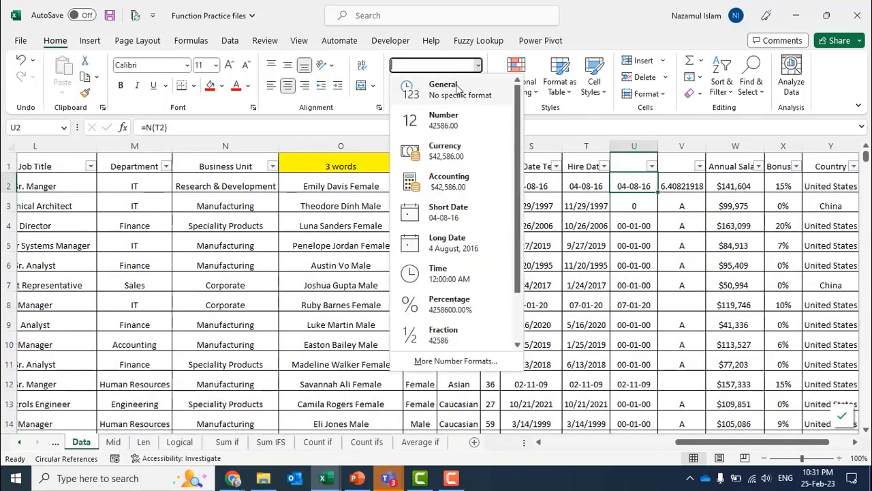
{"action": "left_click", "coordinate": [436, 86]}
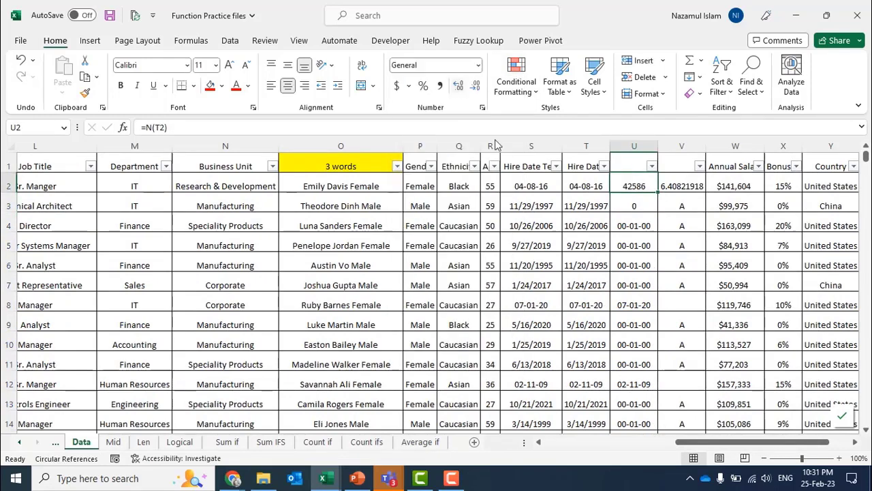
Step: Filter column U to show only the entries with the value 0 or the year 1900
{"action": "left_click", "coordinate": [637, 208]}
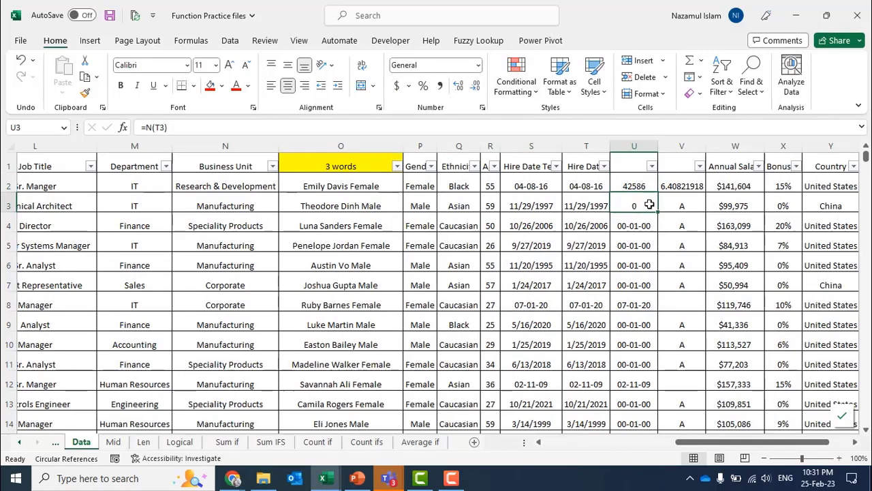
{"action": "left_click", "coordinate": [652, 168]}
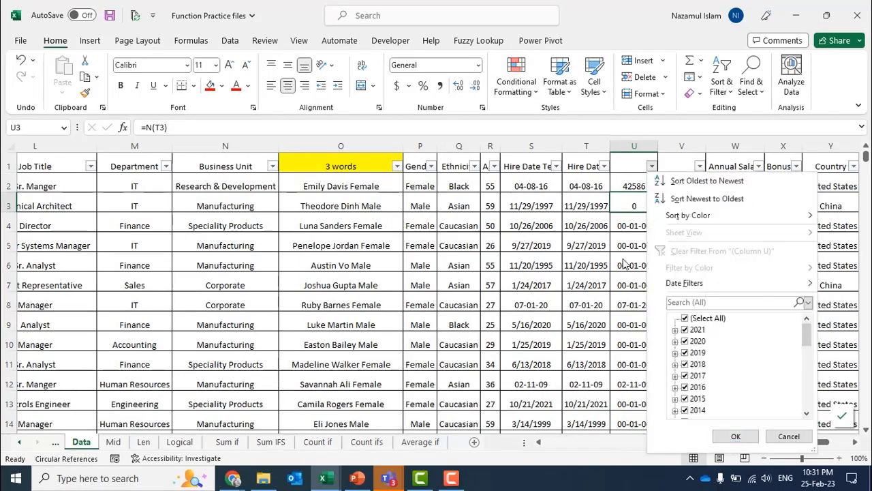
{"action": "key", "text": "Escape"}
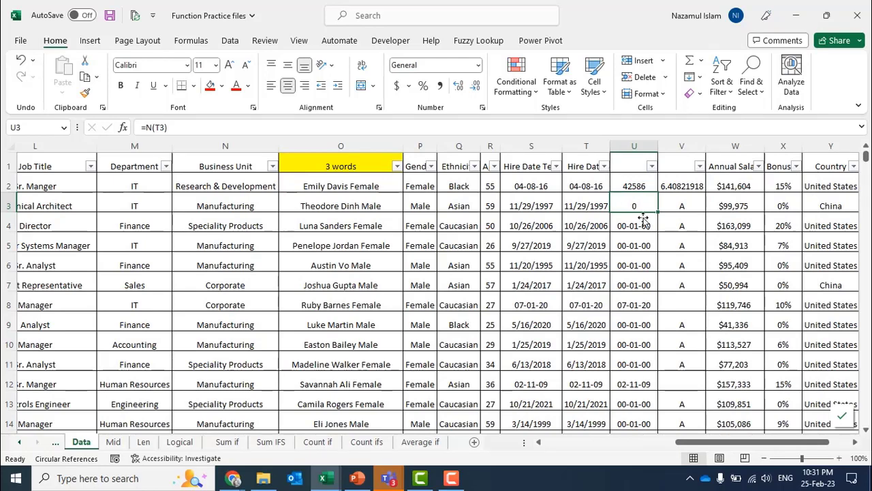
{"action": "left_click", "coordinate": [652, 168]}
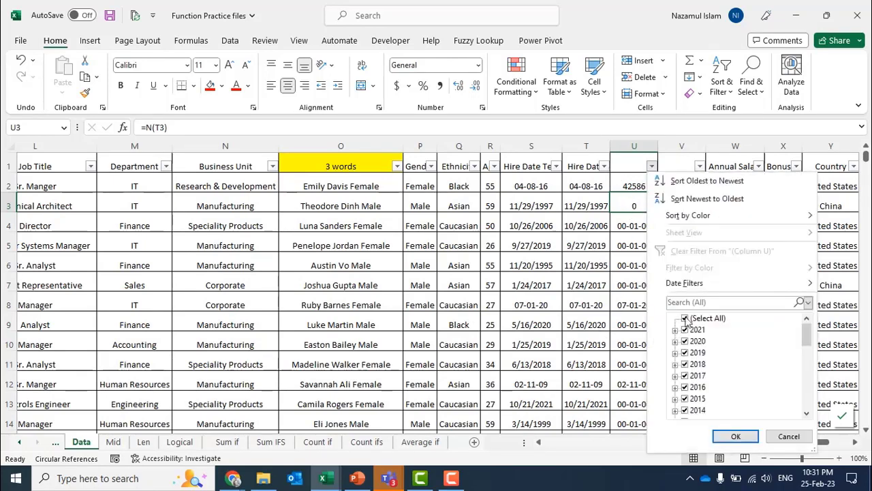
{"action": "left_click", "coordinate": [686, 318]}
{"action": "scroll", "coordinate": [702, 410], "scroll_direction": "down", "scroll_amount": 8}
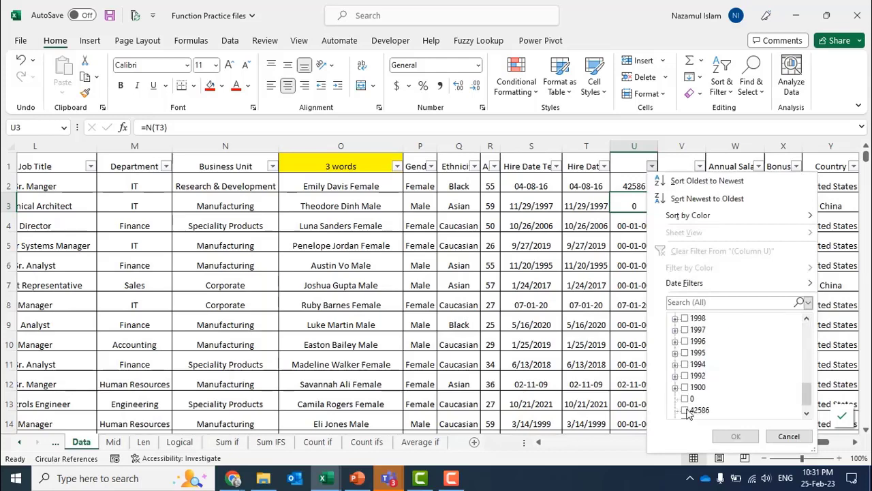
{"action": "left_click", "coordinate": [685, 387]}
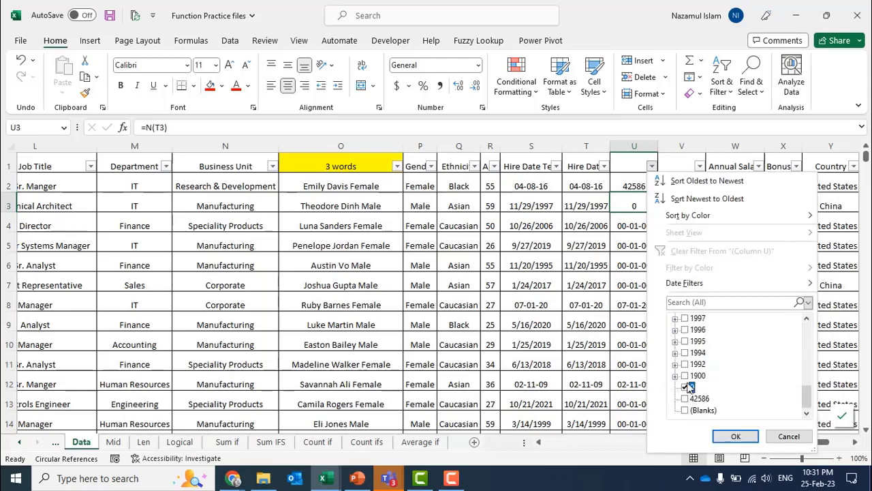
{"action": "left_click", "coordinate": [685, 376]}
{"action": "left_click", "coordinate": [736, 437]}
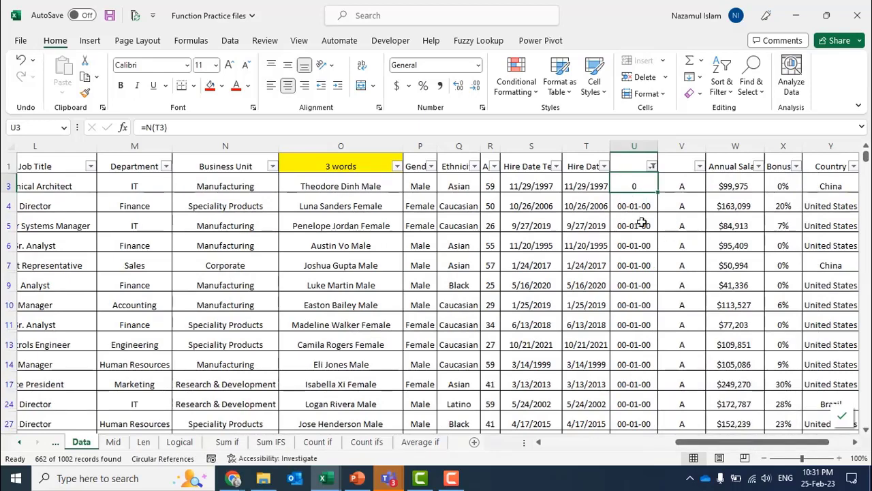
Step: Examine the hire date entries in column T through the blocks of filtered rows
{"action": "key", "text": "Left"}
{"action": "scroll", "coordinate": [642, 221], "scroll_direction": "down", "scroll_amount": 3}
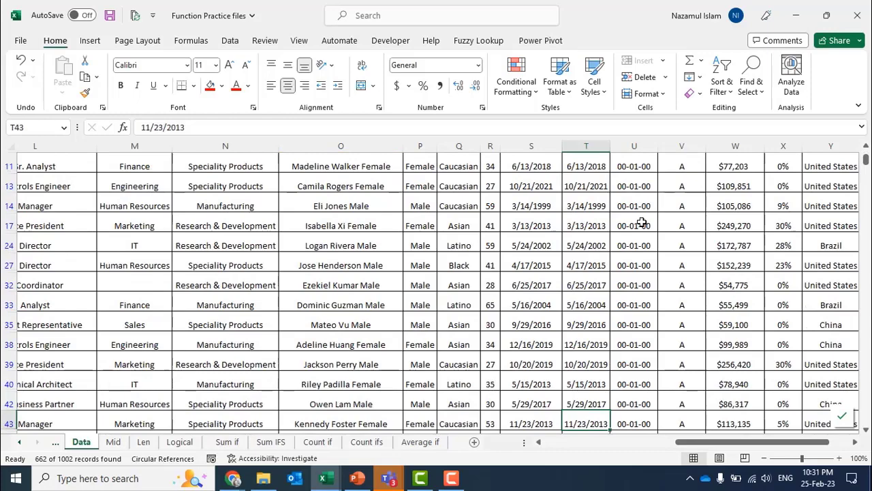
{"action": "scroll", "coordinate": [642, 221], "scroll_direction": "down", "scroll_amount": 1}
{"action": "key", "text": "ctrl+Down"}
{"action": "key", "text": "ctrl+Down"}
{"action": "key", "text": "ctrl+Up"}
{"action": "key", "text": "ctrl+Up"}
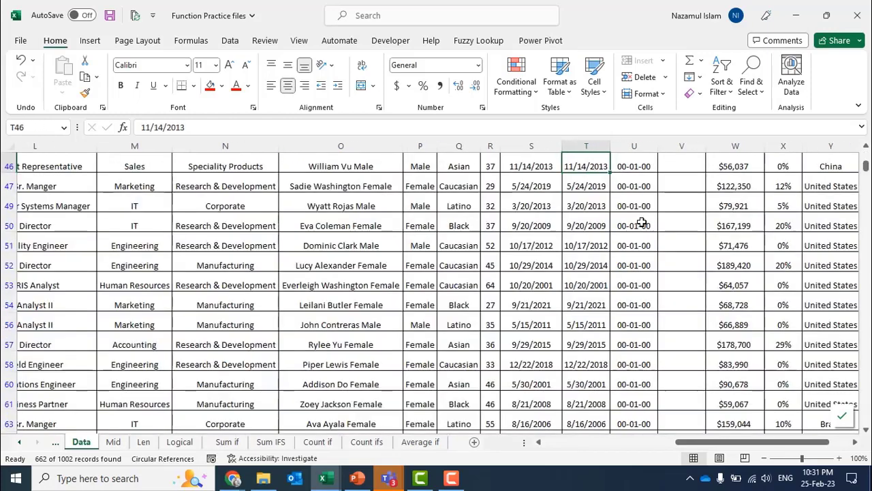
Step: Examine how the hire dates in column T are entered in the filtered rows, comparing cells T3 to T5
{"action": "key", "text": "ctrl+Up"}
{"action": "key", "text": "Down"}
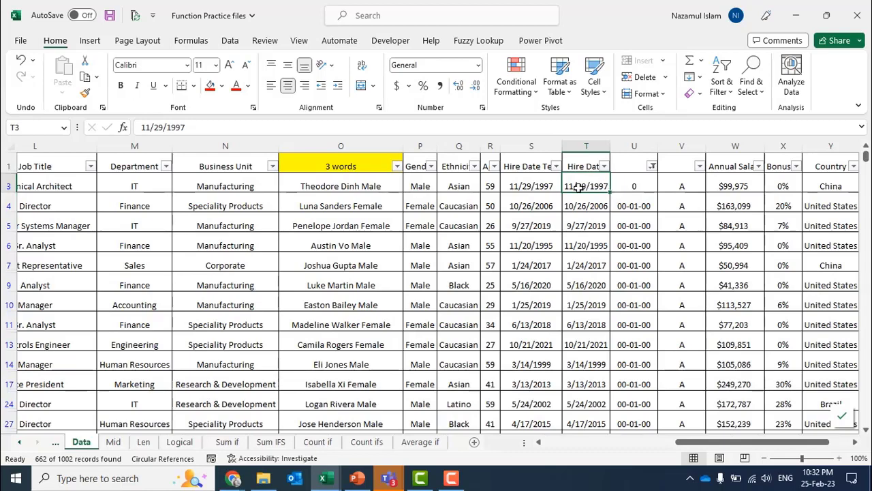
{"action": "double_click", "coordinate": [588, 186]}
{"action": "left_click", "coordinate": [578, 223]}
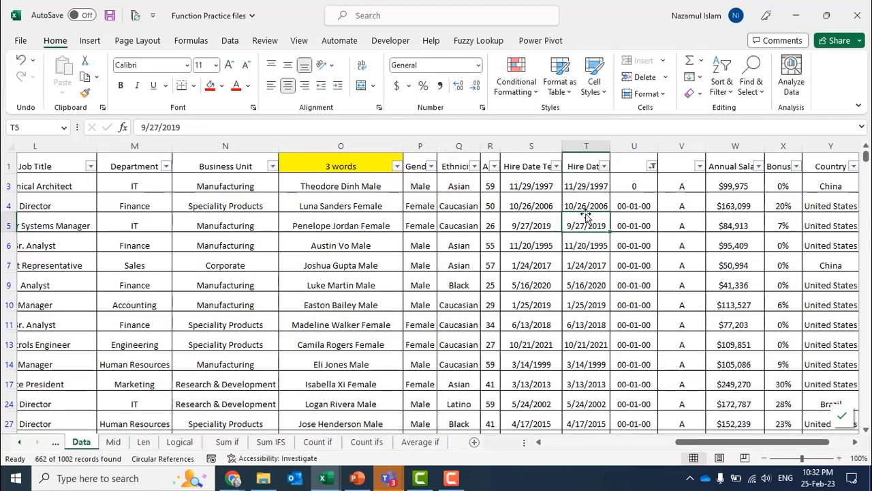
{"action": "left_click_drag", "start_coordinate": [580, 206], "coordinate": [590, 225]}
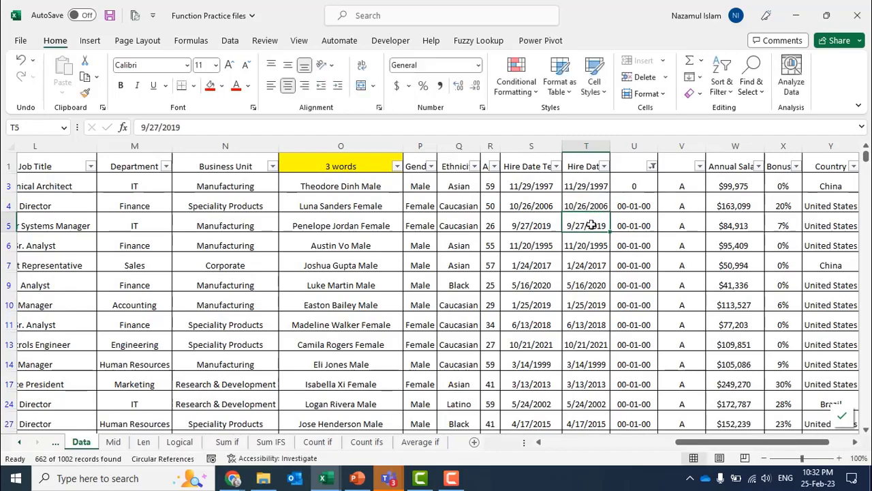
{"action": "left_click", "coordinate": [591, 191]}
{"action": "left_click", "coordinate": [588, 226]}
{"action": "scroll", "coordinate": [602, 301], "scroll_direction": "down", "scroll_amount": 2}
{"action": "scroll", "coordinate": [602, 300], "scroll_direction": "up", "scroll_amount": 2}
{"action": "left_click", "coordinate": [584, 185]}
{"action": "scroll", "coordinate": [593, 249], "scroll_direction": "down", "scroll_amount": 2}
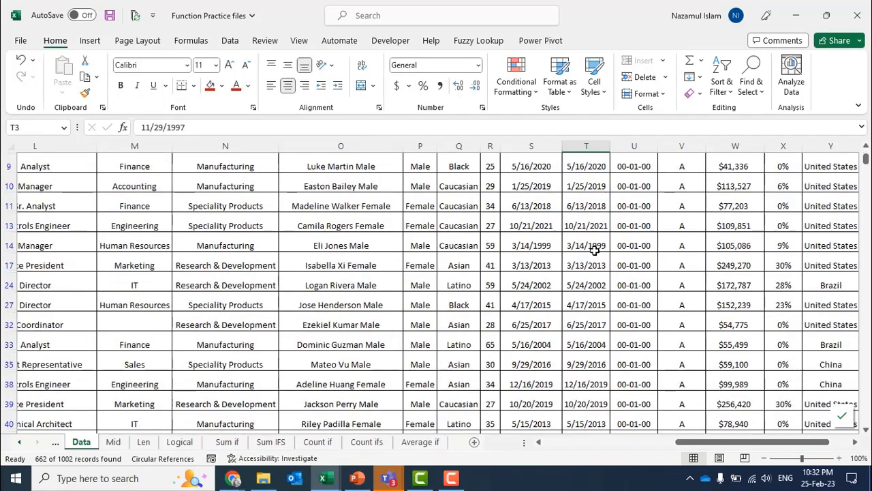
{"action": "scroll", "coordinate": [593, 249], "scroll_direction": "down", "scroll_amount": 1}
{"action": "scroll", "coordinate": [594, 248], "scroll_direction": "up", "scroll_amount": 3}
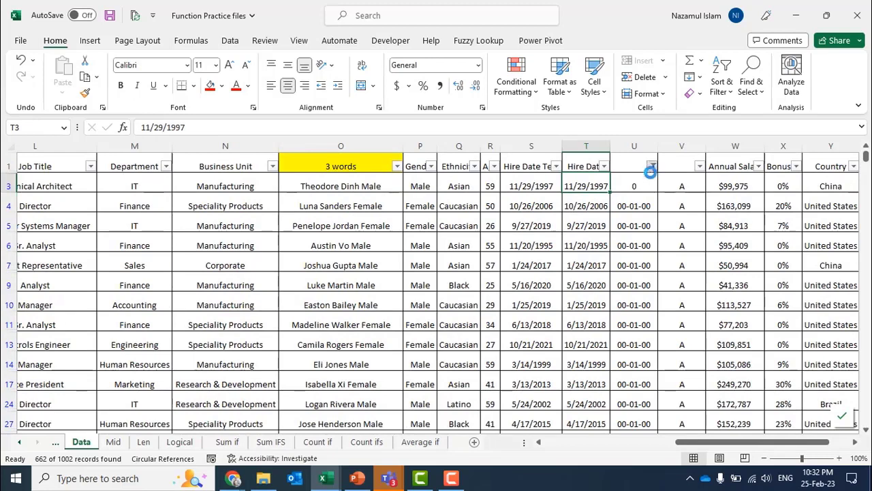
Step: Clear the filter from column U and compare the hire date entries in cells T2, T3 and T8
{"action": "left_click", "coordinate": [652, 166]}
{"action": "left_click", "coordinate": [681, 248]}
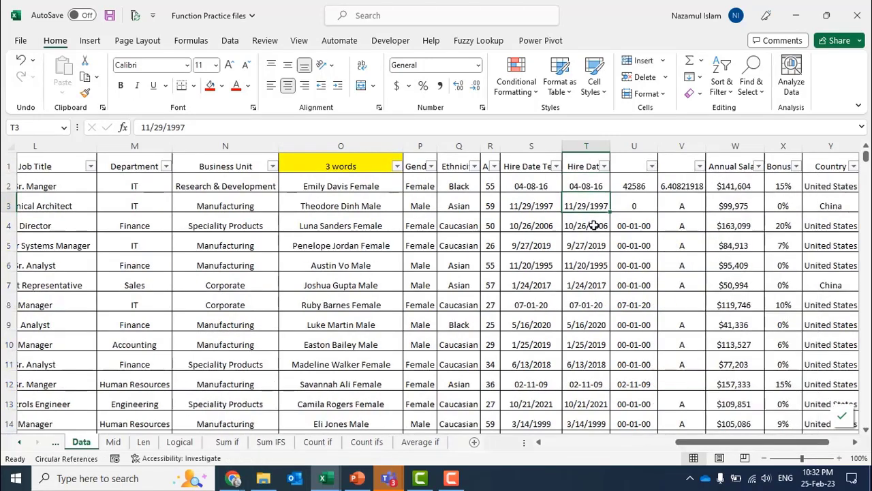
{"action": "left_click", "coordinate": [590, 186]}
{"action": "left_click", "coordinate": [587, 206]}
{"action": "left_click", "coordinate": [587, 304]}
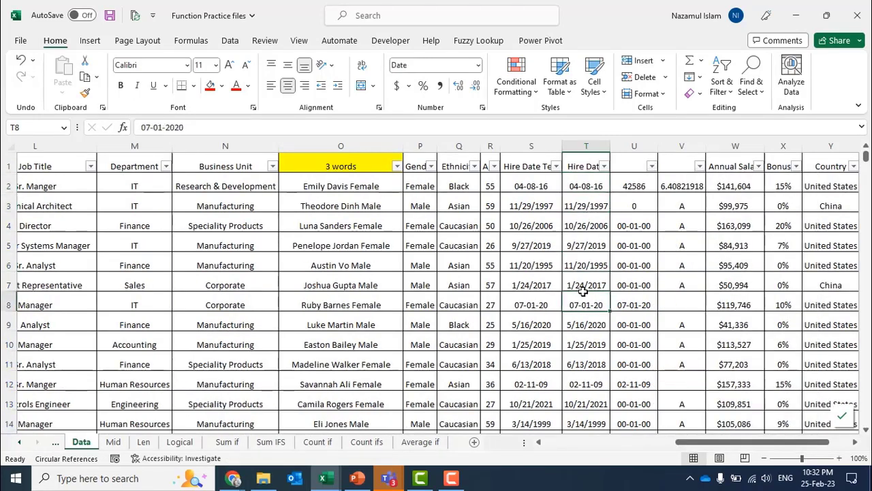
Step: Replace every "/" with "-" in the Hire Date column T
{"action": "left_click", "coordinate": [590, 145]}
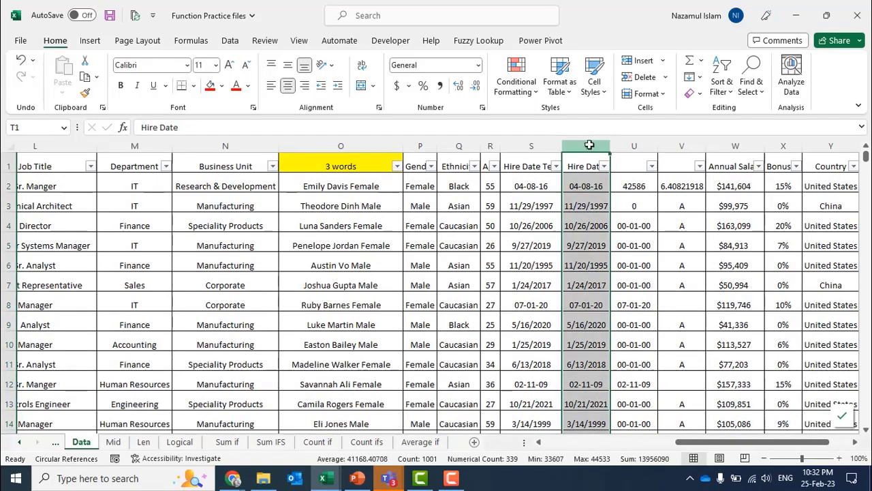
{"action": "key", "text": "ctrl+f"}
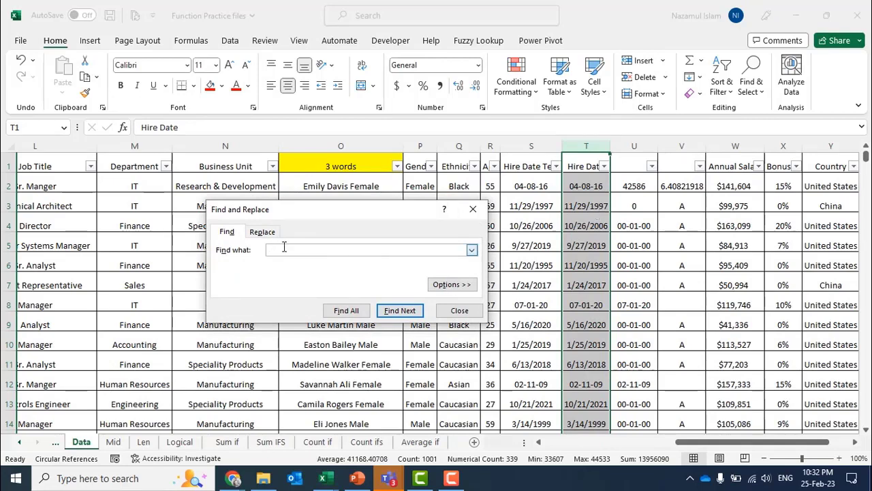
{"action": "type", "text": "/"}
{"action": "left_click", "coordinate": [260, 232]}
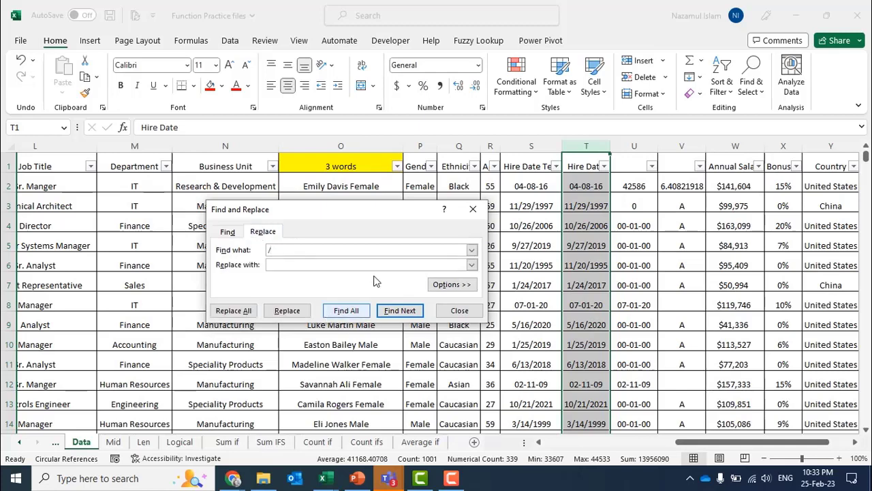
{"action": "left_click", "coordinate": [270, 265]}
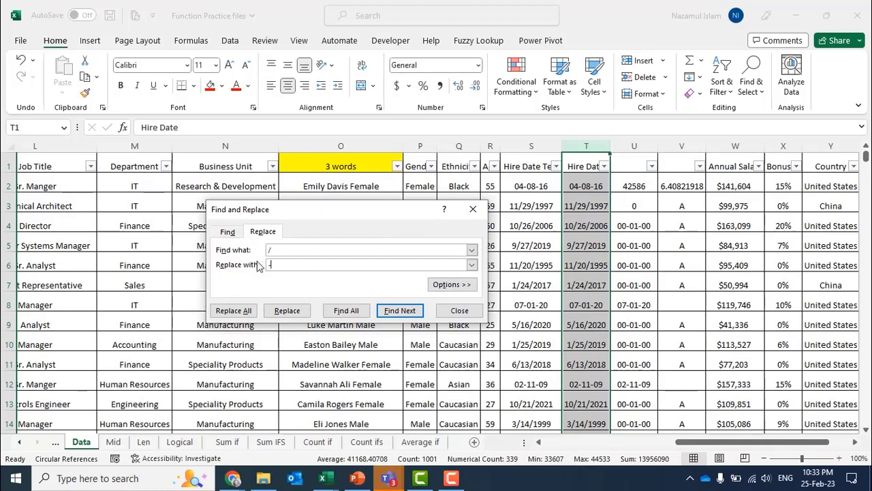
{"action": "type", "text": "-"}
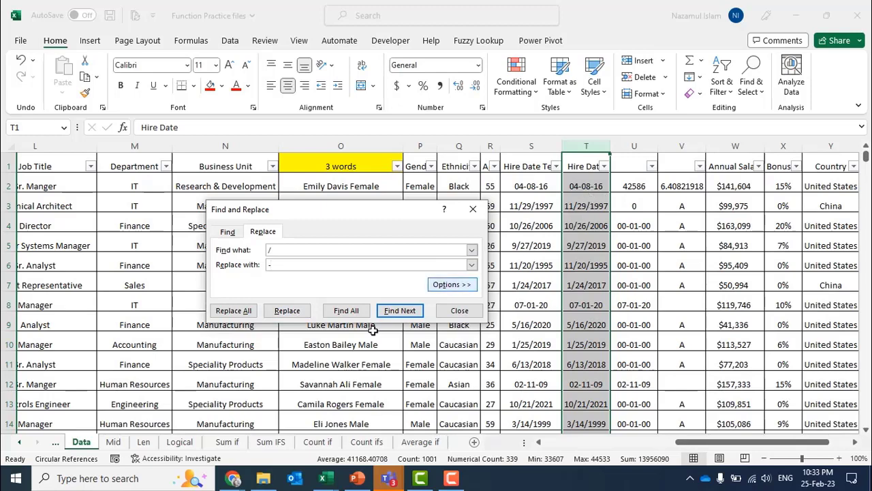
{"action": "left_click", "coordinate": [286, 311]}
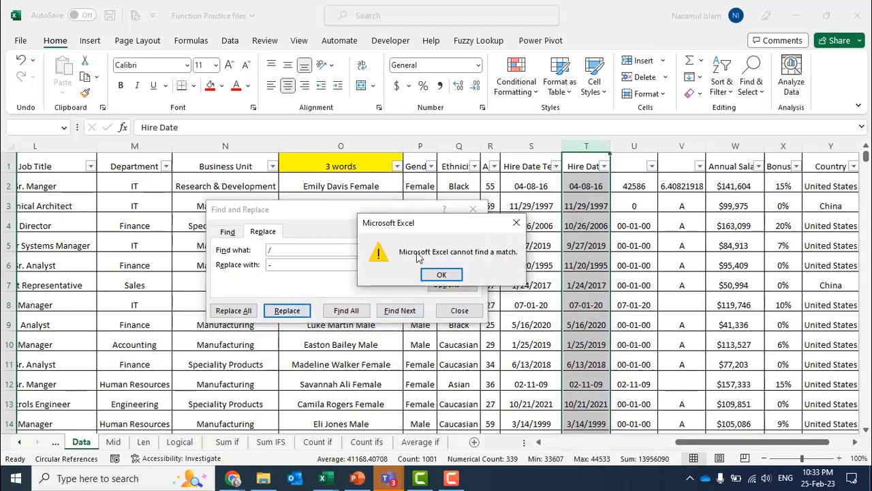
{"action": "left_click", "coordinate": [445, 274]}
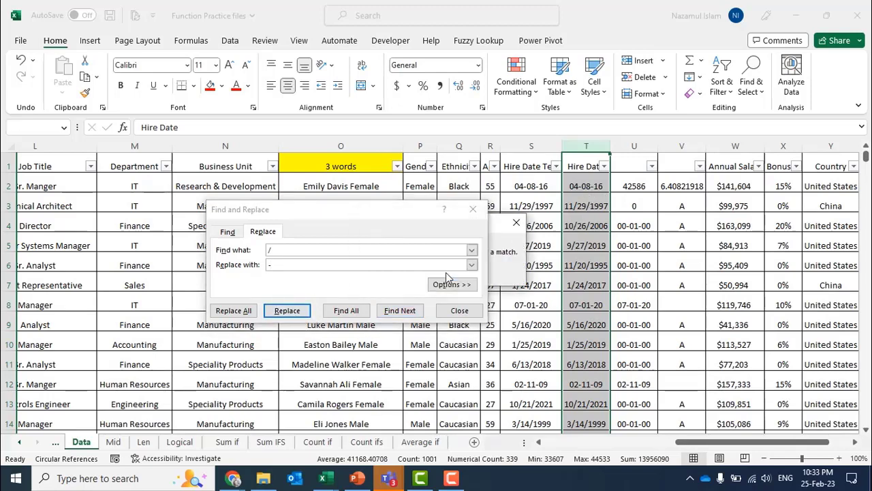
{"action": "left_click", "coordinate": [288, 312]}
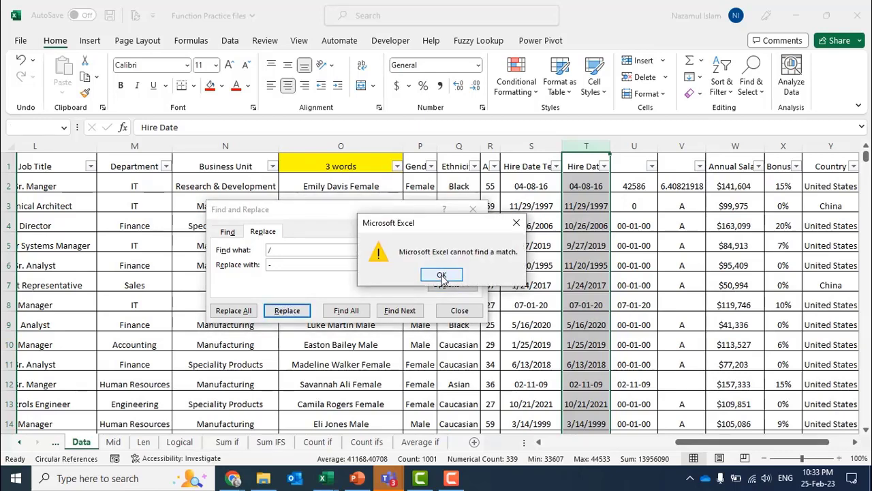
{"action": "left_click", "coordinate": [441, 275]}
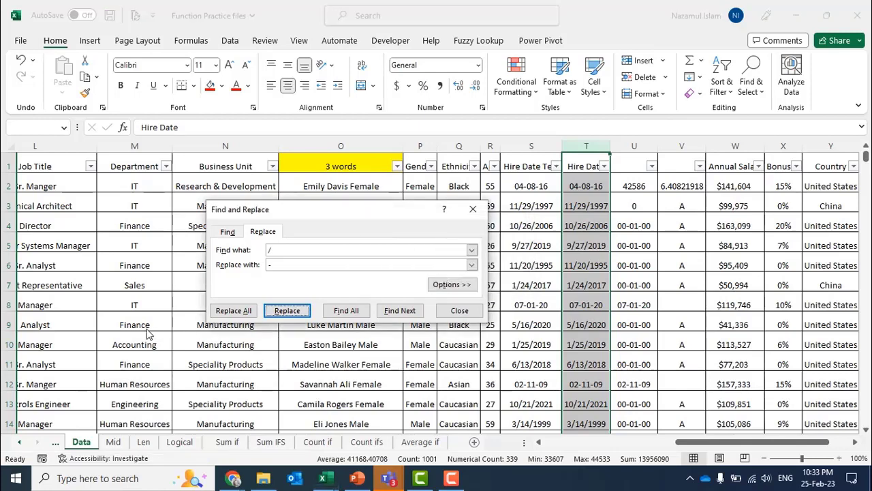
{"action": "left_click", "coordinate": [234, 311]}
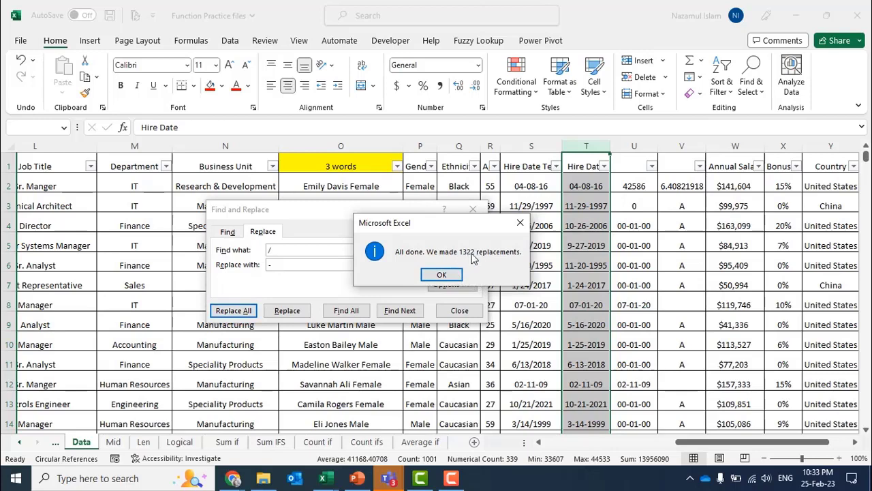
{"action": "left_click", "coordinate": [441, 275]}
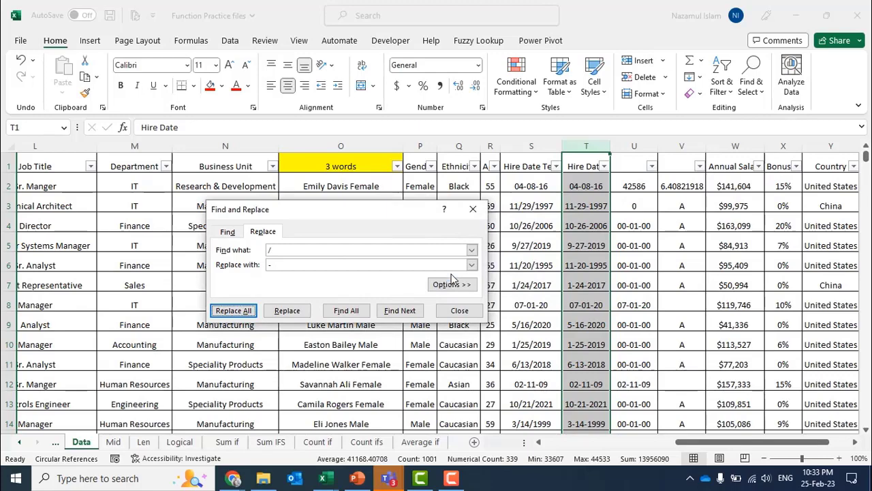
{"action": "left_click", "coordinate": [473, 209]}
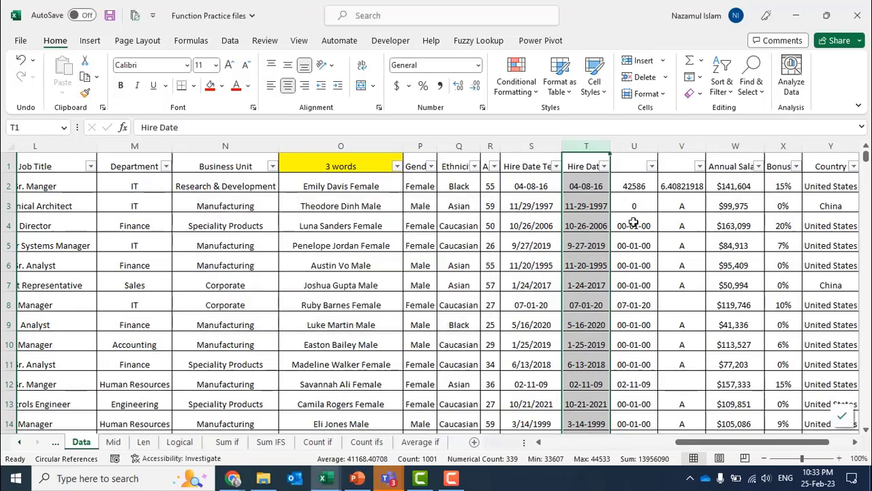
Step: Set the number format of column T to General and check the hire dates in T6 and T5
{"action": "left_click", "coordinate": [634, 265]}
{"action": "scroll", "coordinate": [613, 239], "scroll_direction": "down", "scroll_amount": 12}
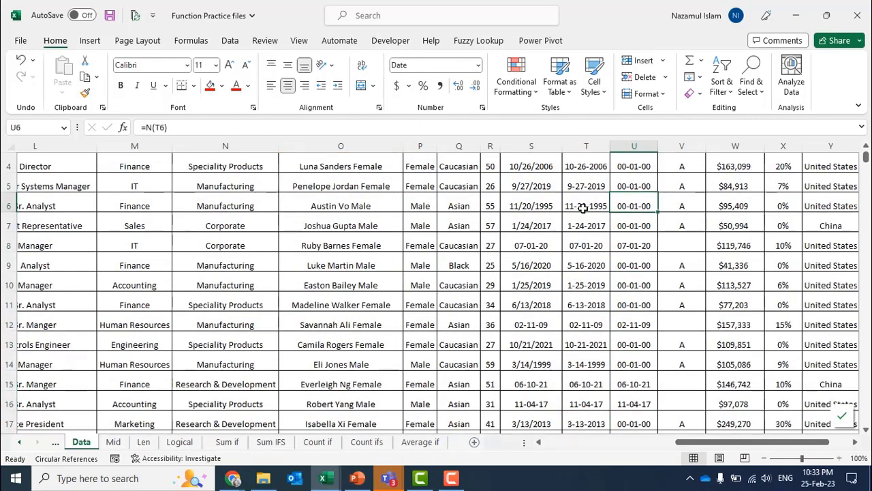
{"action": "scroll", "coordinate": [599, 279], "scroll_direction": "up", "scroll_amount": 12}
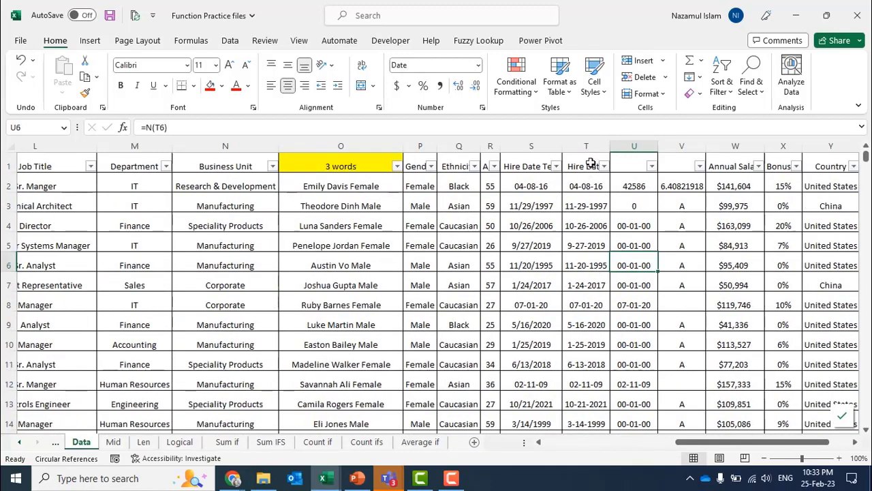
{"action": "left_click", "coordinate": [593, 146]}
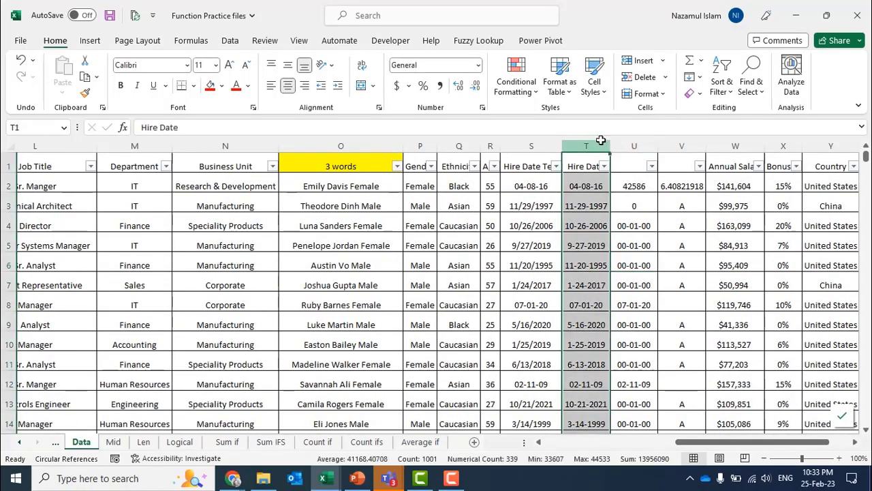
{"action": "left_click", "coordinate": [478, 65]}
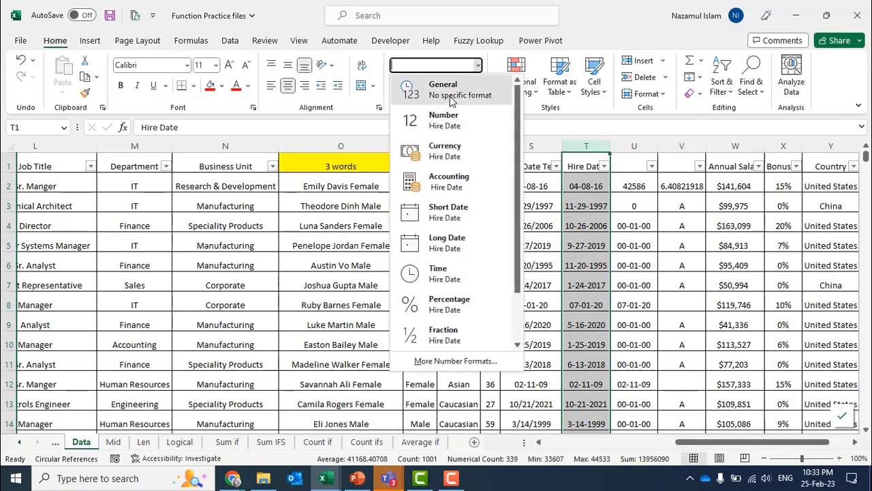
{"action": "left_click", "coordinate": [439, 86]}
{"action": "left_click", "coordinate": [597, 266]}
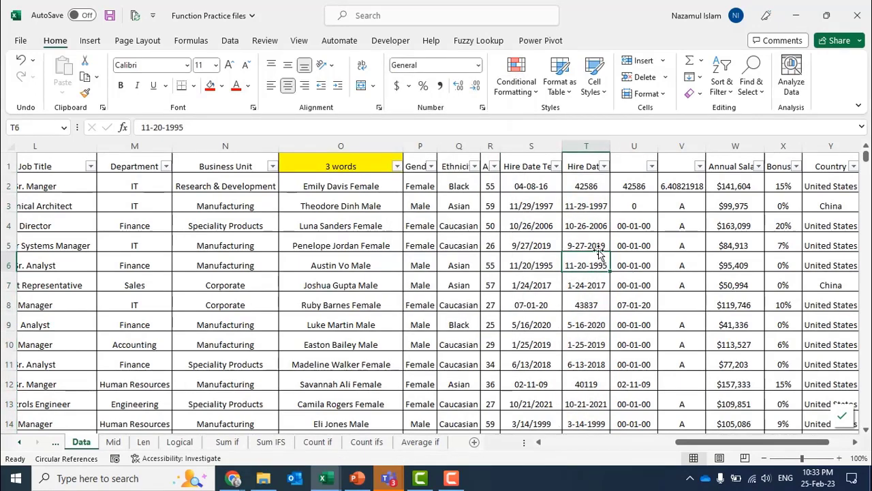
{"action": "left_click", "coordinate": [597, 247]}
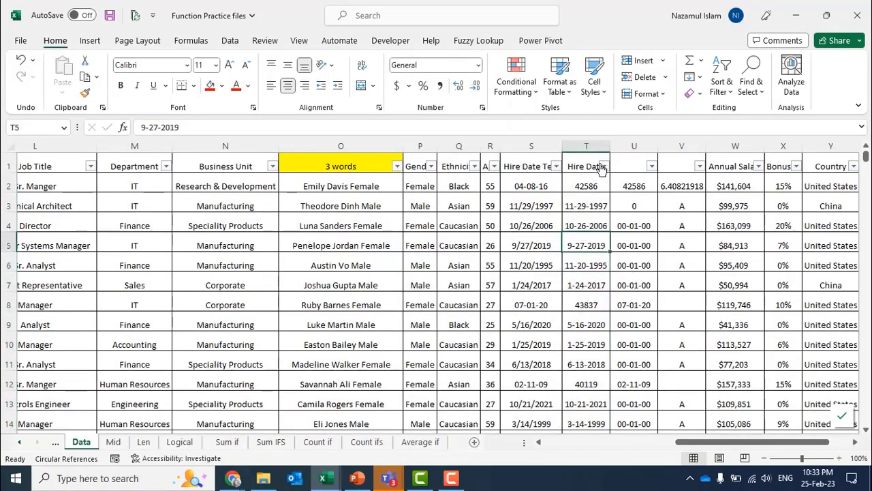
Step: Set the number format of the Hire Date column T to Short Date
{"action": "left_click", "coordinate": [587, 146]}
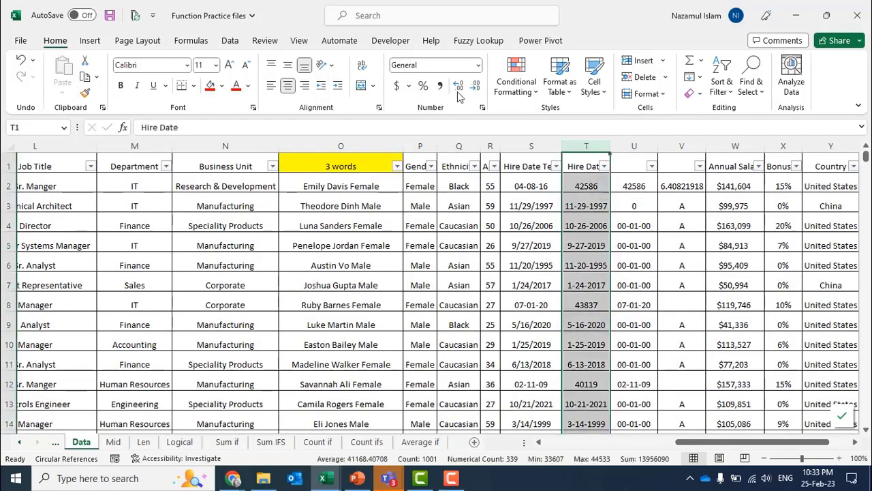
{"action": "left_click", "coordinate": [479, 65]}
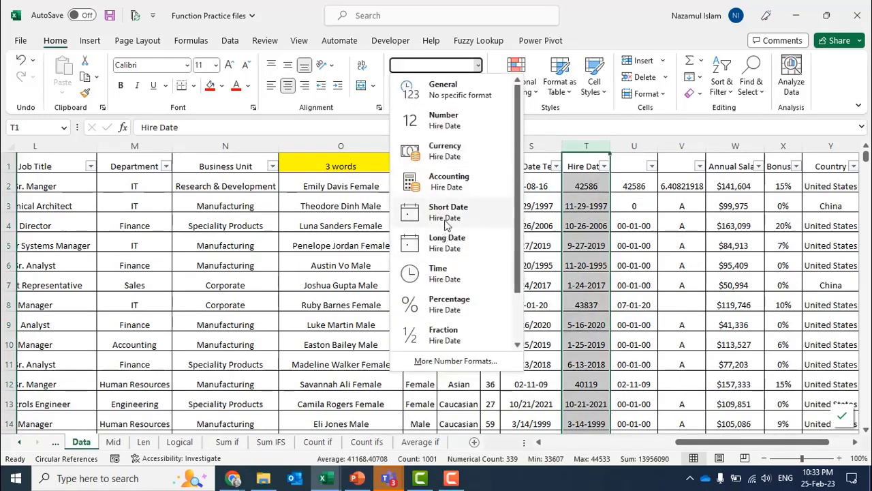
{"action": "left_click", "coordinate": [446, 217]}
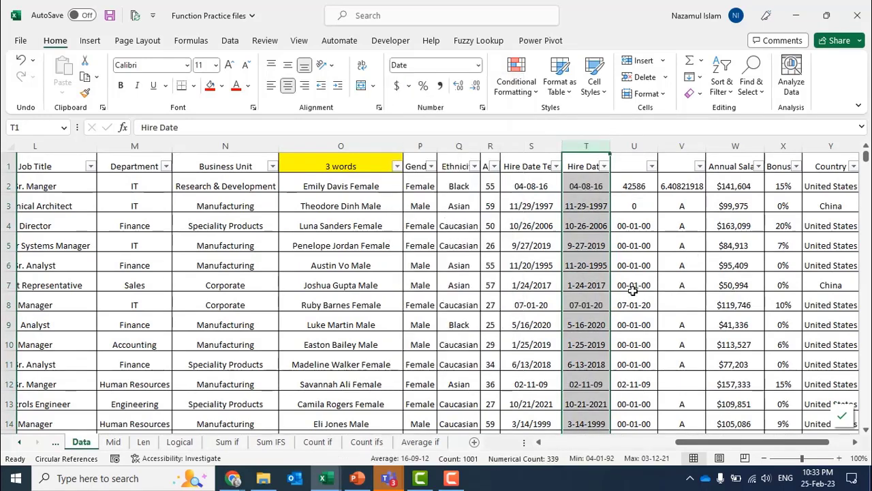
Step: Examine the dash-separated hire dates in column T against the N-function results in column U, from row 3 down to row 56
{"action": "left_click", "coordinate": [602, 199]}
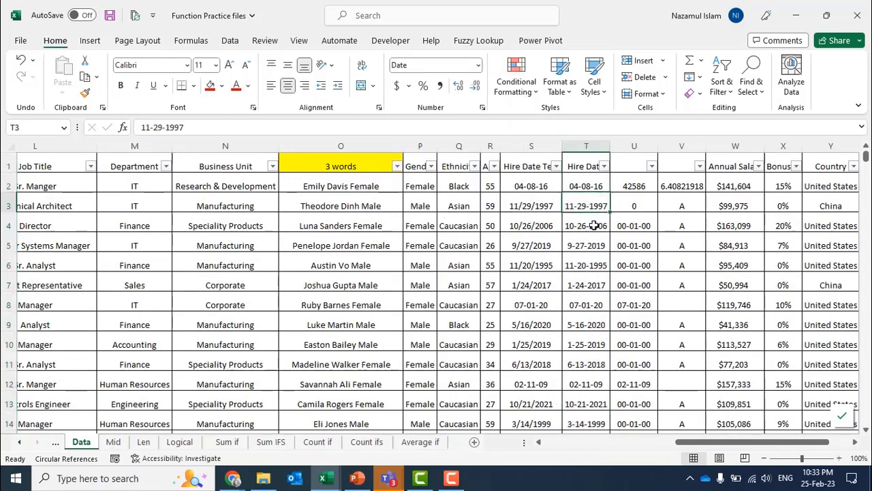
{"action": "left_click", "coordinate": [646, 206]}
{"action": "left_click", "coordinate": [583, 206]}
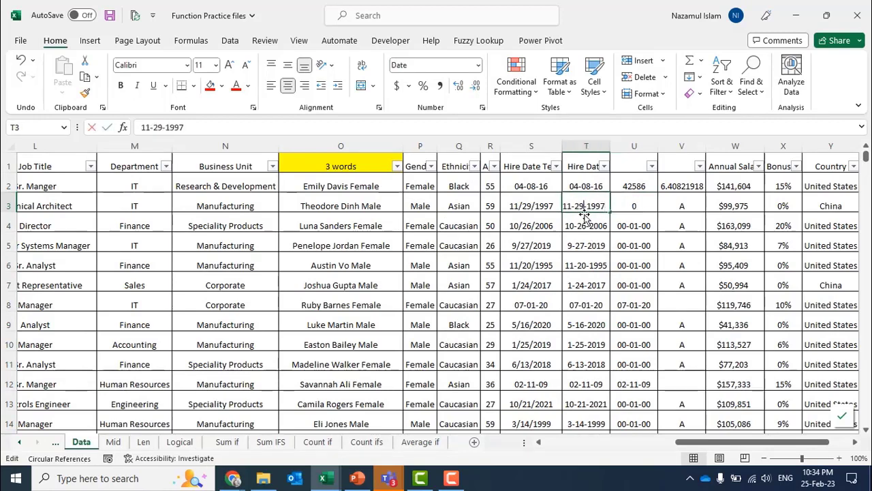
{"action": "left_click", "coordinate": [585, 223]}
{"action": "left_click", "coordinate": [593, 203]}
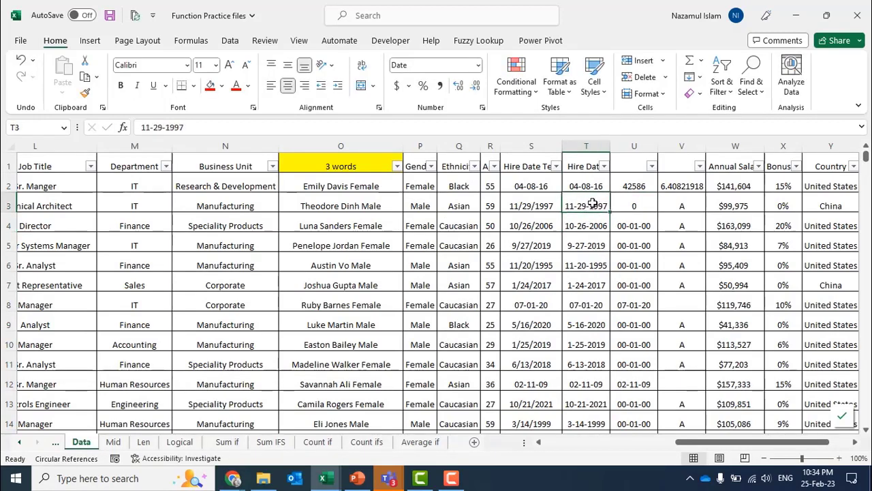
{"action": "double_click", "coordinate": [593, 203]}
{"action": "key", "text": "Escape"}
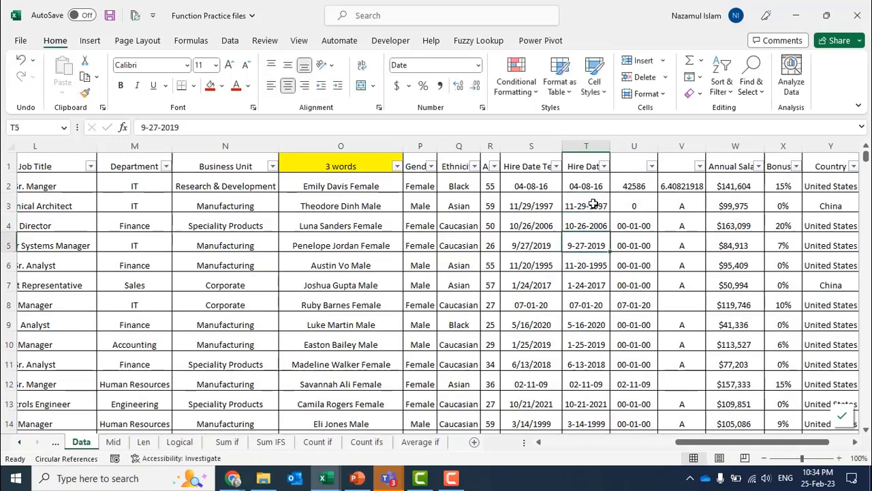
{"action": "scroll", "coordinate": [594, 235], "scroll_direction": "down", "scroll_amount": 6}
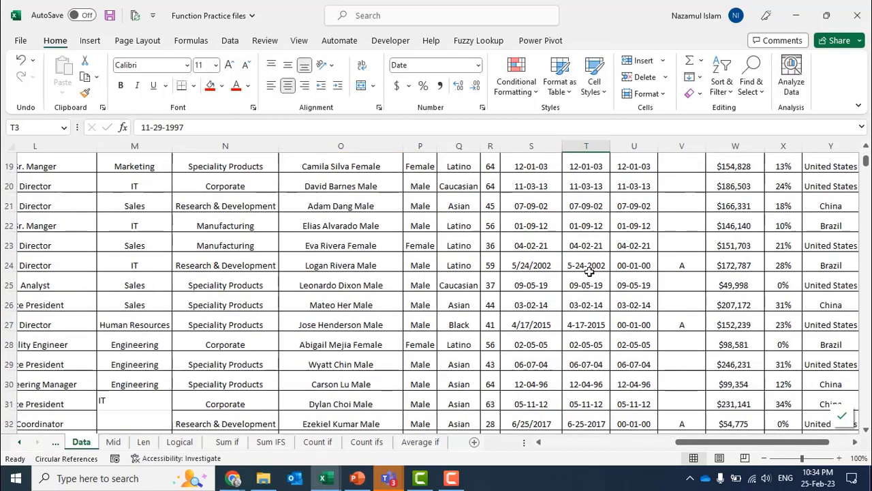
{"action": "left_click", "coordinate": [590, 268]}
{"action": "scroll", "coordinate": [590, 276], "scroll_direction": "down", "scroll_amount": 2}
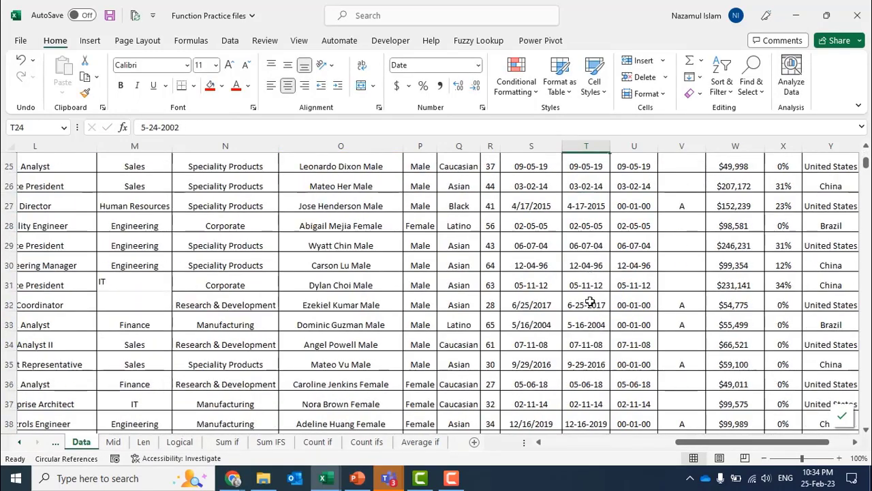
{"action": "scroll", "coordinate": [590, 303], "scroll_direction": "down", "scroll_amount": 4}
{"action": "scroll", "coordinate": [592, 266], "scroll_direction": "down", "scroll_amount": 2}
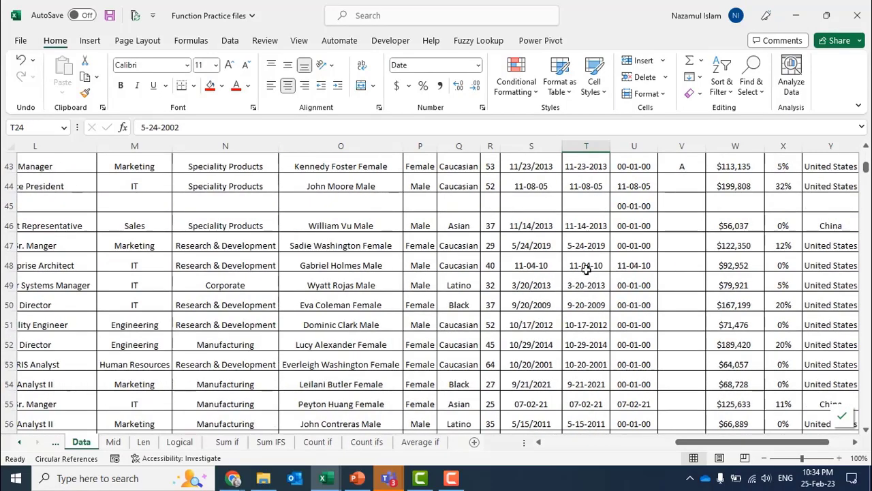
Step: Examine the hire dates in column T around T108 against the original text dates in column S
{"action": "scroll", "coordinate": [586, 269], "scroll_direction": "down", "scroll_amount": 19}
{"action": "left_click", "coordinate": [586, 324]}
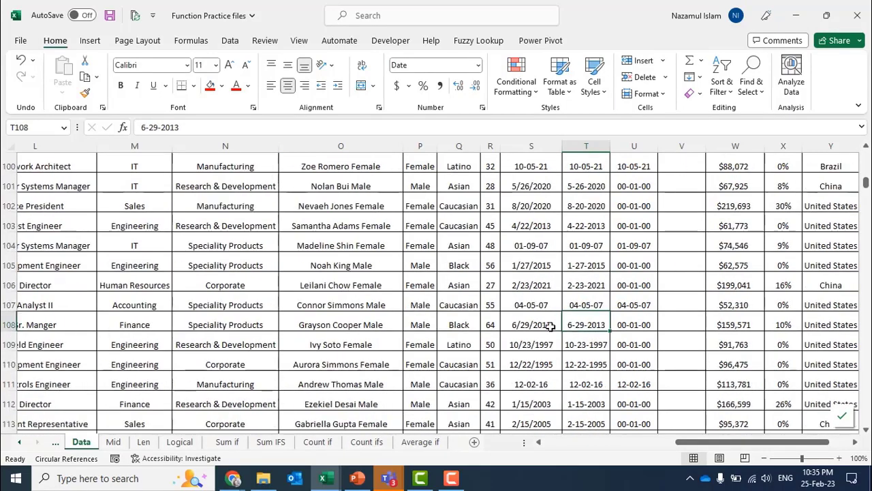
{"action": "left_click", "coordinate": [591, 336]}
{"action": "left_click", "coordinate": [585, 317]}
{"action": "mouse_move", "coordinate": [823, 482]}
Step: Compare the stored values of the hire dates in T15 to T19 to tell real dates from text dates
{"action": "scroll", "coordinate": [617, 275], "scroll_direction": "up", "scroll_amount": 16}
{"action": "scroll", "coordinate": [617, 274], "scroll_direction": "up", "scroll_amount": 14}
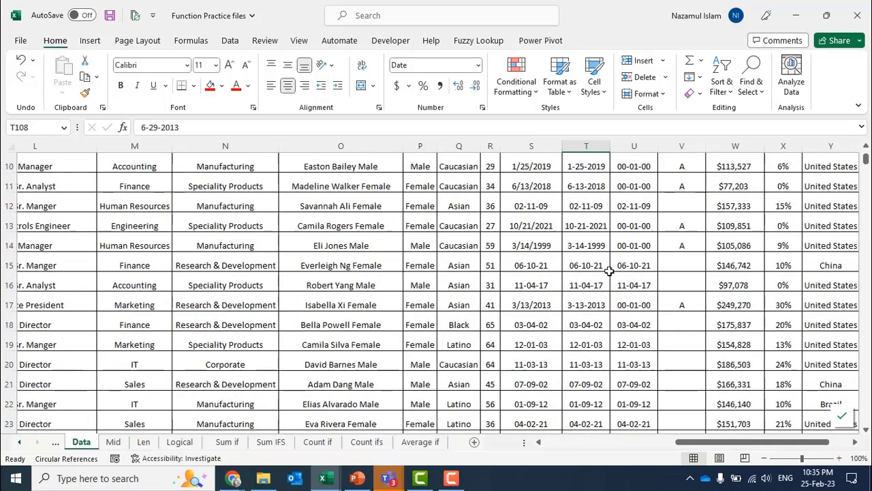
{"action": "left_click", "coordinate": [584, 268]}
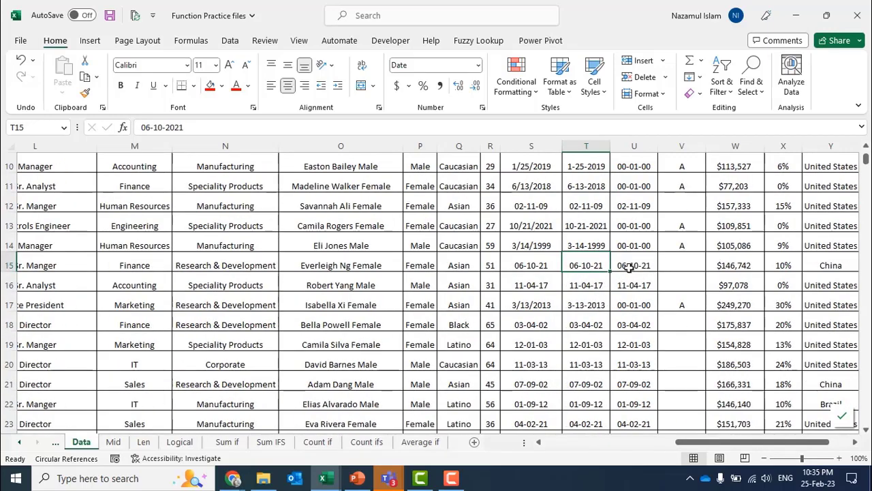
{"action": "double_click", "coordinate": [591, 267]}
{"action": "left_click", "coordinate": [599, 305]}
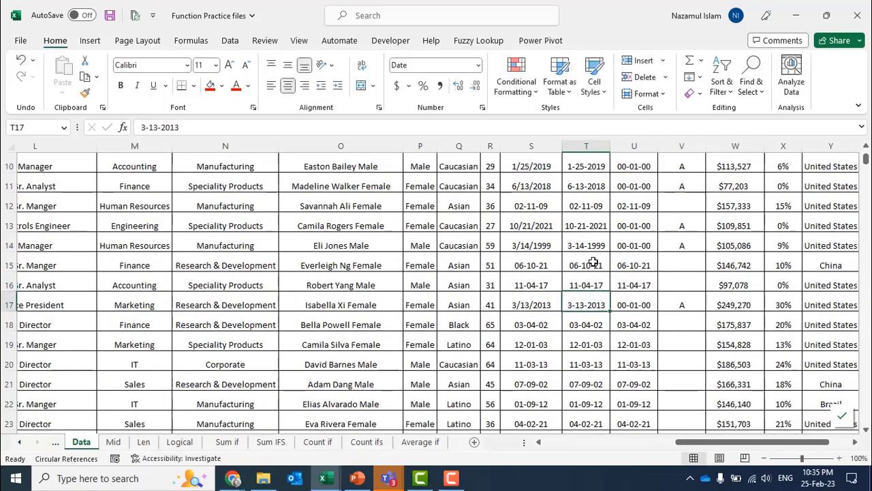
{"action": "key", "text": "Up"}
{"action": "key", "text": "Up"}
{"action": "key", "text": "Down"}
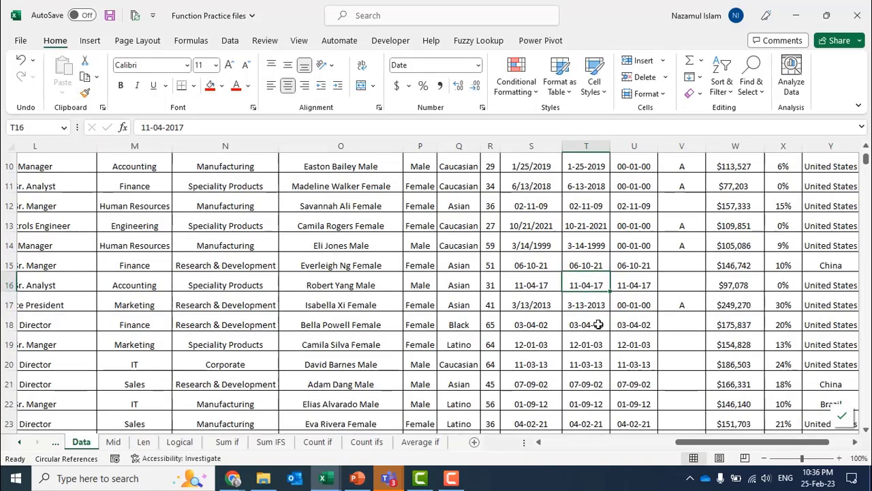
{"action": "left_click", "coordinate": [581, 347]}
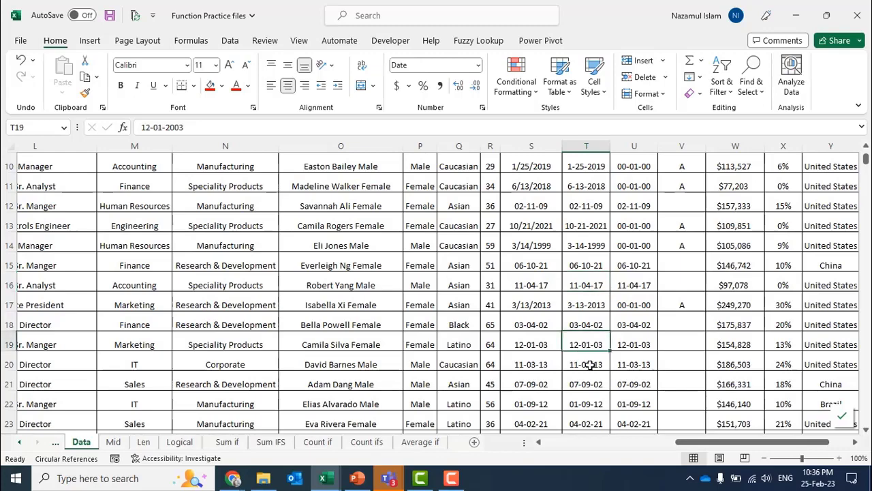
{"action": "left_click", "coordinate": [588, 267]}
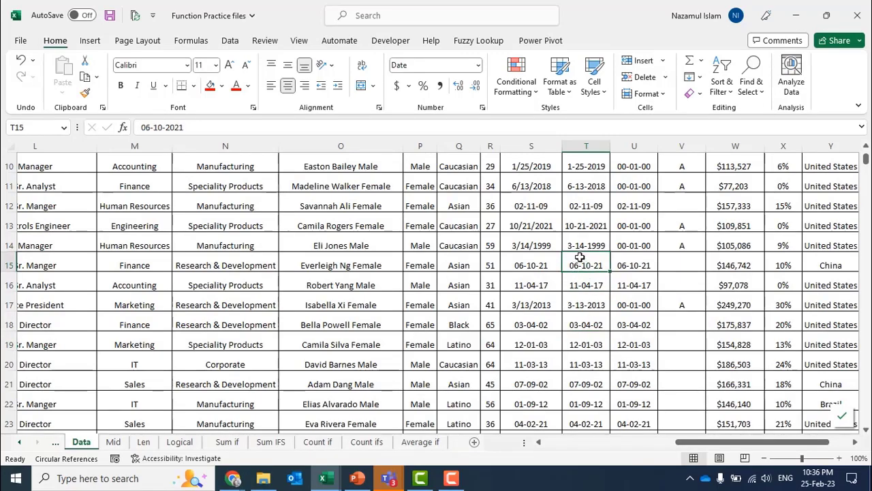
Step: Compare the hire dates in T4:T7 with their N-function results in column U and check the formula in U8
{"action": "scroll", "coordinate": [579, 257], "scroll_direction": "up", "scroll_amount": 3}
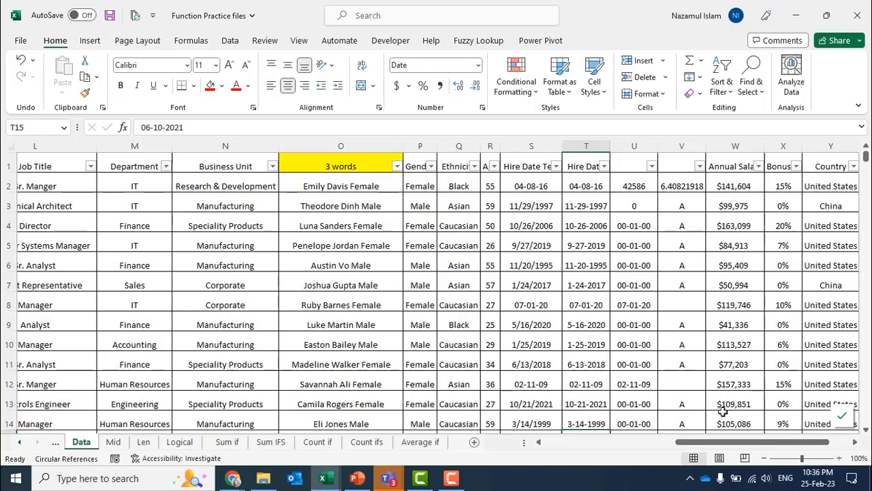
{"action": "left_click_drag", "start_coordinate": [590, 223], "coordinate": [636, 282]}
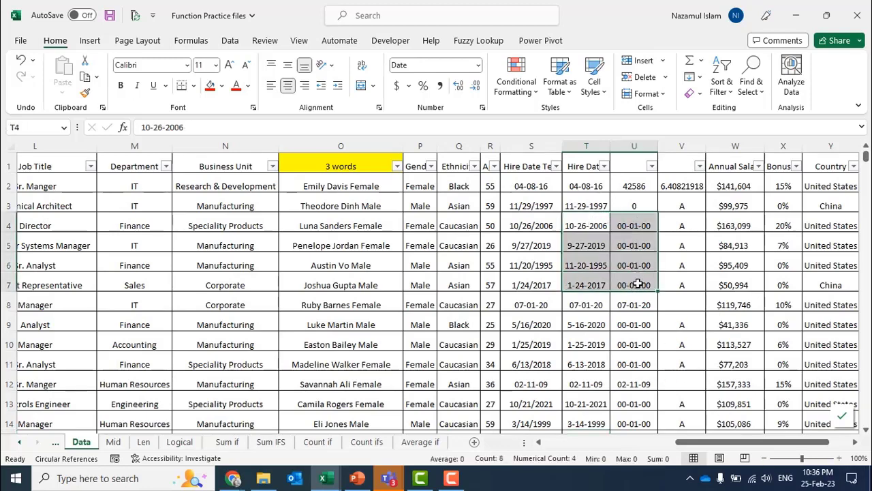
{"action": "left_click", "coordinate": [588, 225]}
{"action": "left_click_drag", "start_coordinate": [587, 225], "coordinate": [646, 262]}
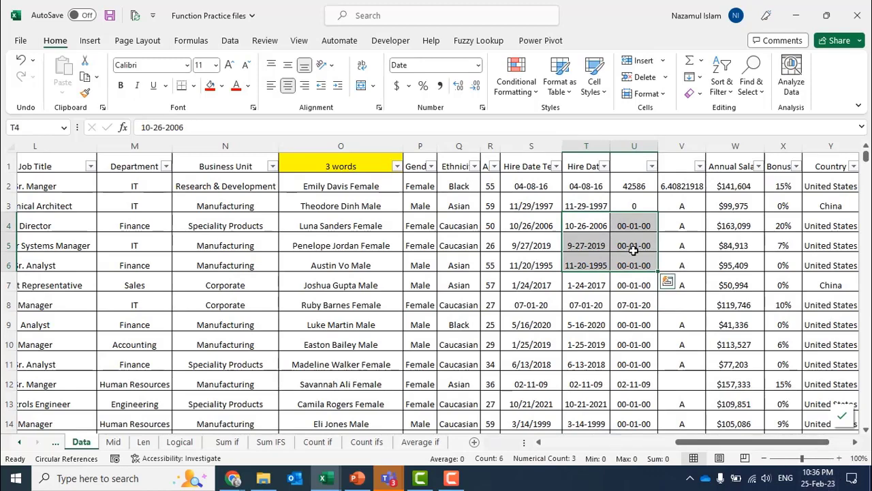
{"action": "left_click", "coordinate": [612, 306]}
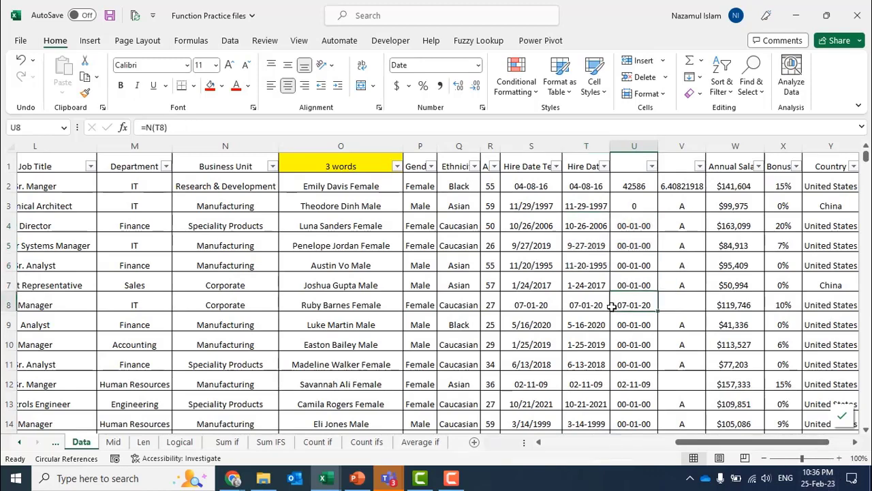